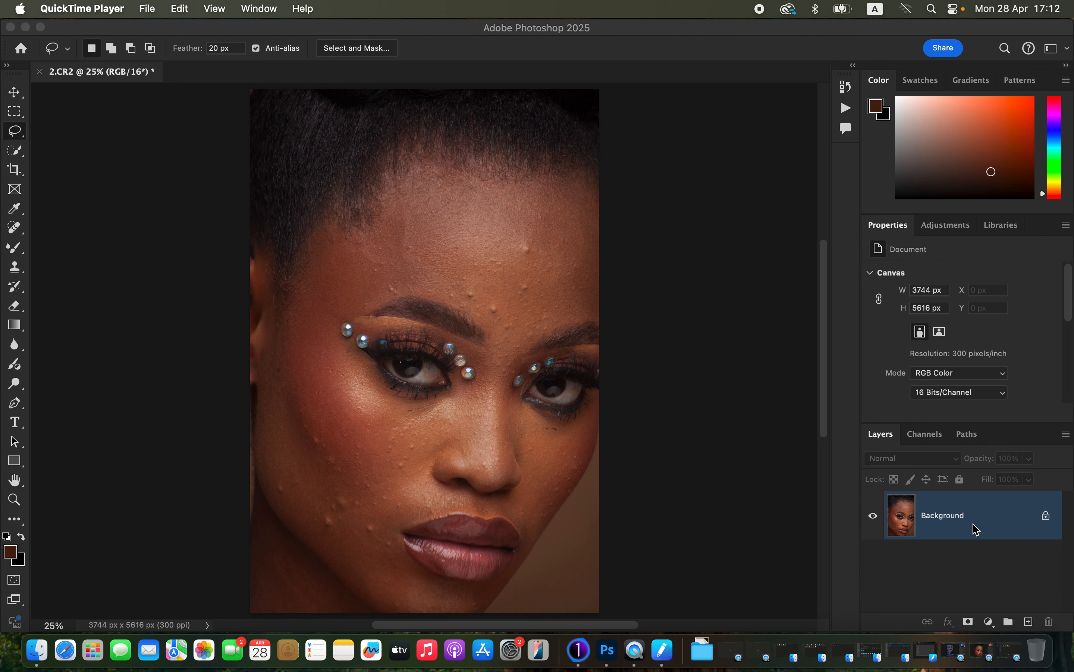
Step: Make two duplicate layers of the Background layer
{"action": "left_click", "coordinate": [976, 530]}
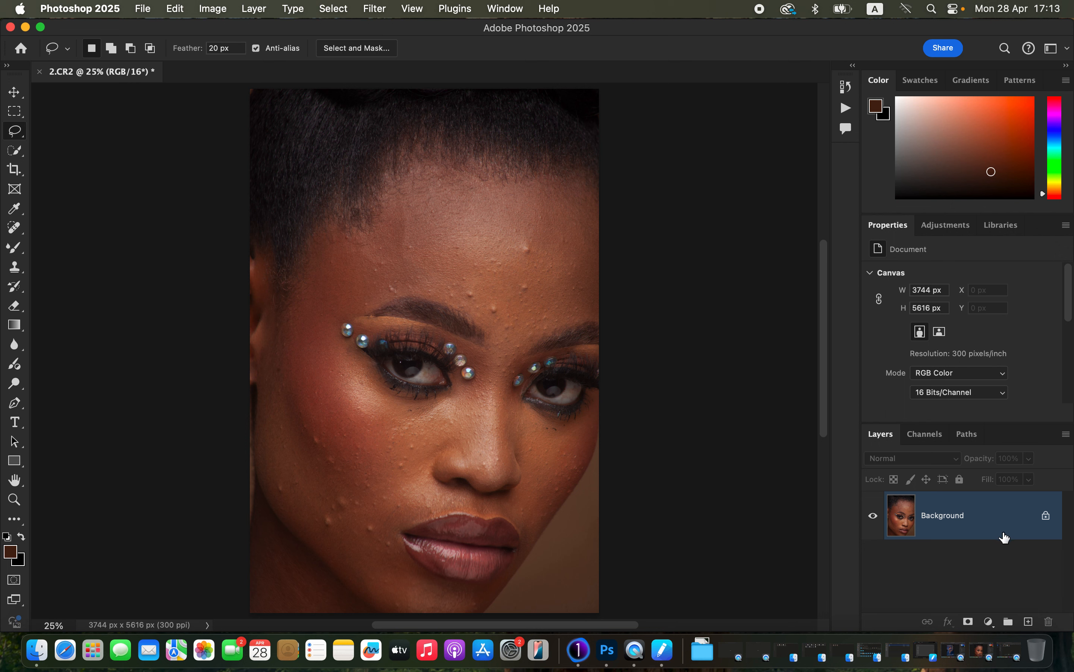
{"action": "key", "text": "super+j"}
{"action": "key", "text": "super+j"}
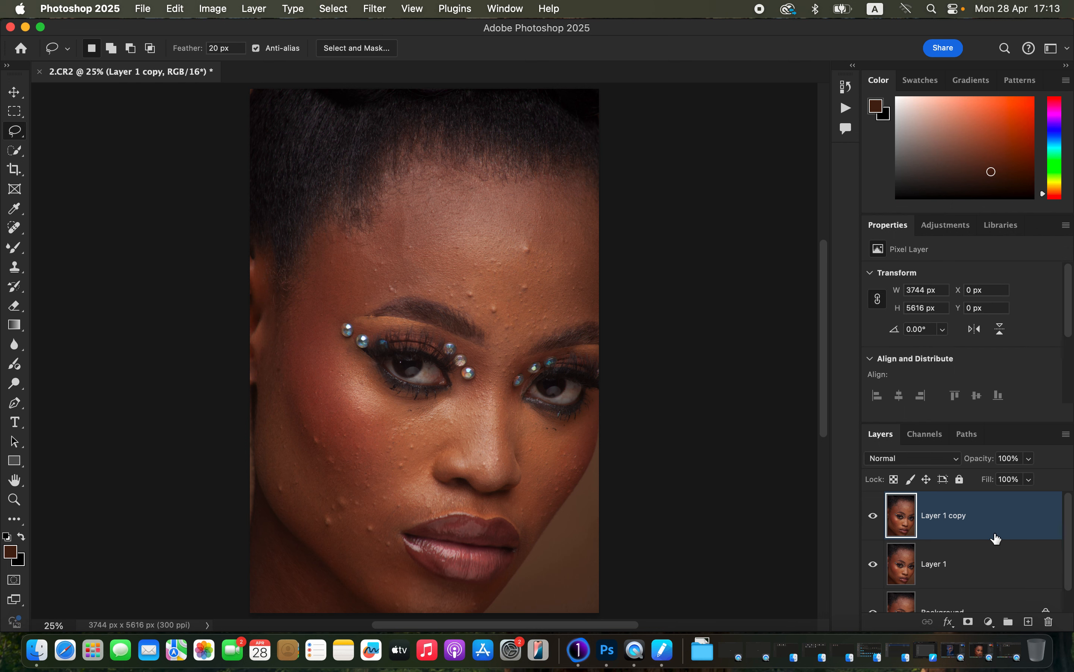
Step: Rename the lower duplicate layer COLOR/LF and the upper one TEXTURE/HF
{"action": "double_click", "coordinate": [944, 564]}
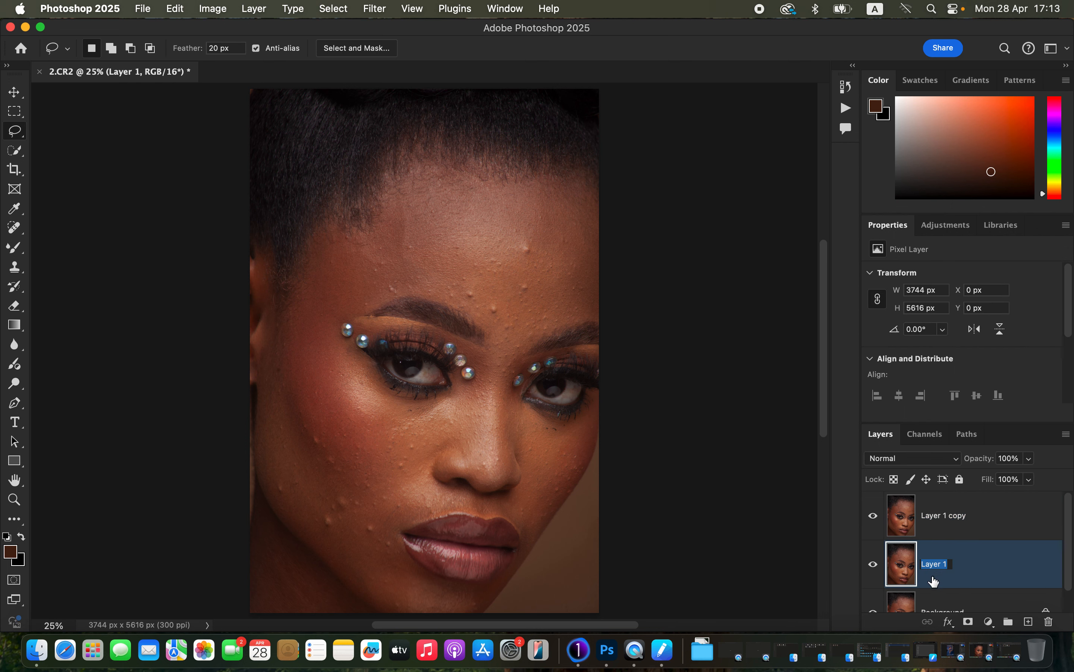
{"action": "type", "text": "COLOR/LF"}
{"action": "key", "text": "Return"}
{"action": "double_click", "coordinate": [957, 515]}
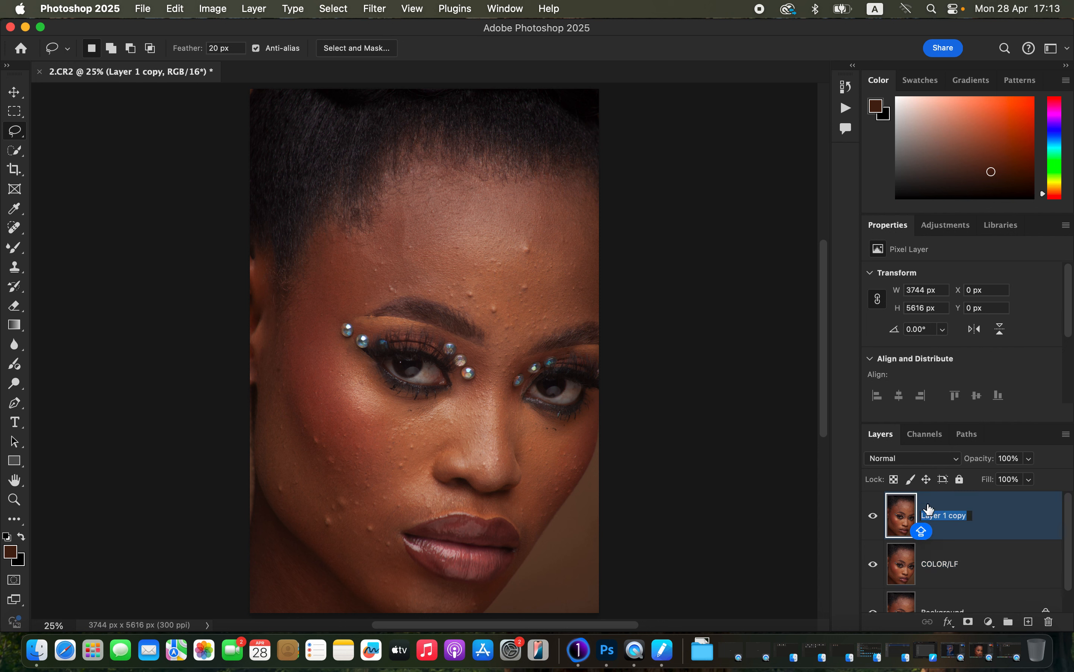
{"action": "type", "text": "TEXTURE/HF"}
{"action": "key", "text": "Return"}
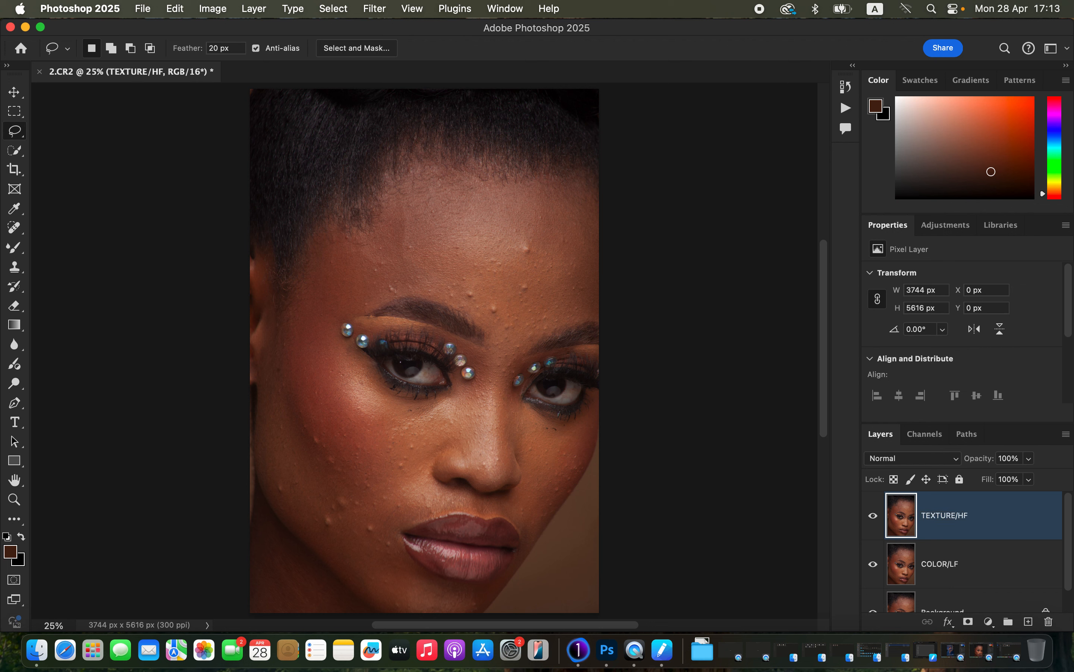
Step: Hide the TEXTURE/HF layer and start a Gaussian Blur on the COLOR/LF layer
{"action": "left_click", "coordinate": [992, 573]}
{"action": "left_click", "coordinate": [874, 515]}
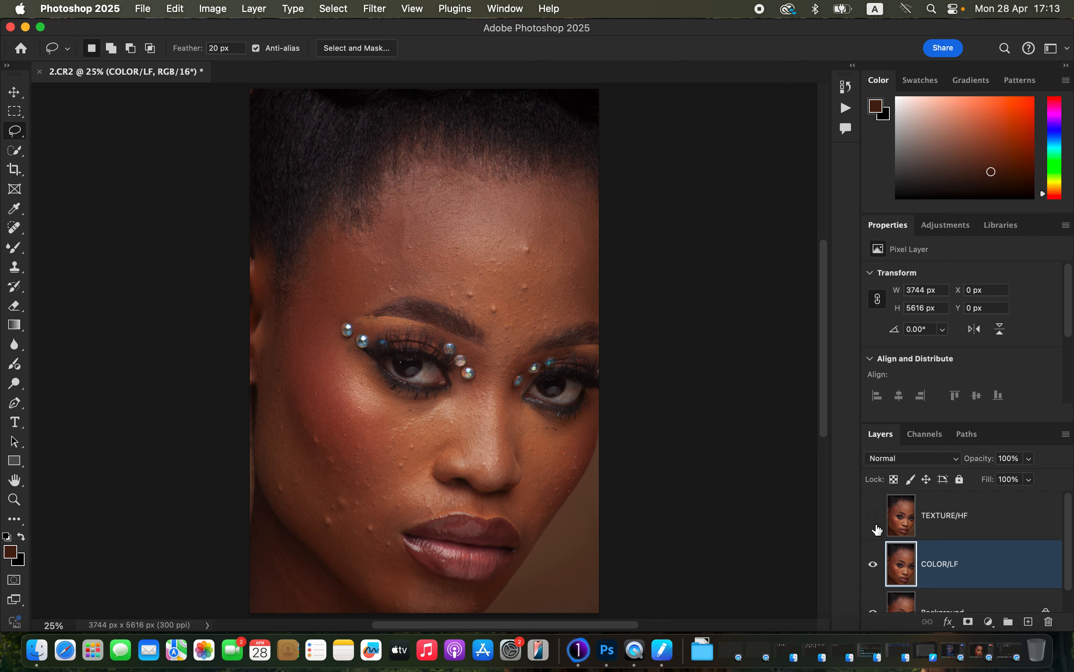
{"action": "left_click", "coordinate": [376, 10]}
{"action": "mouse_move", "coordinate": [458, 185]}
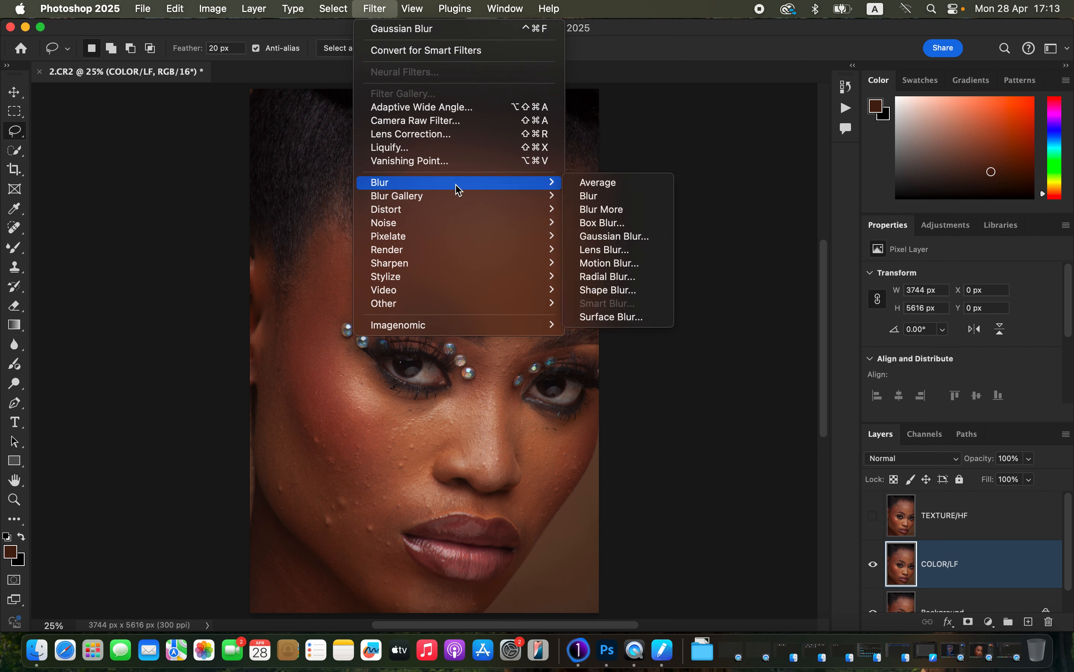
{"action": "left_click", "coordinate": [638, 238]}
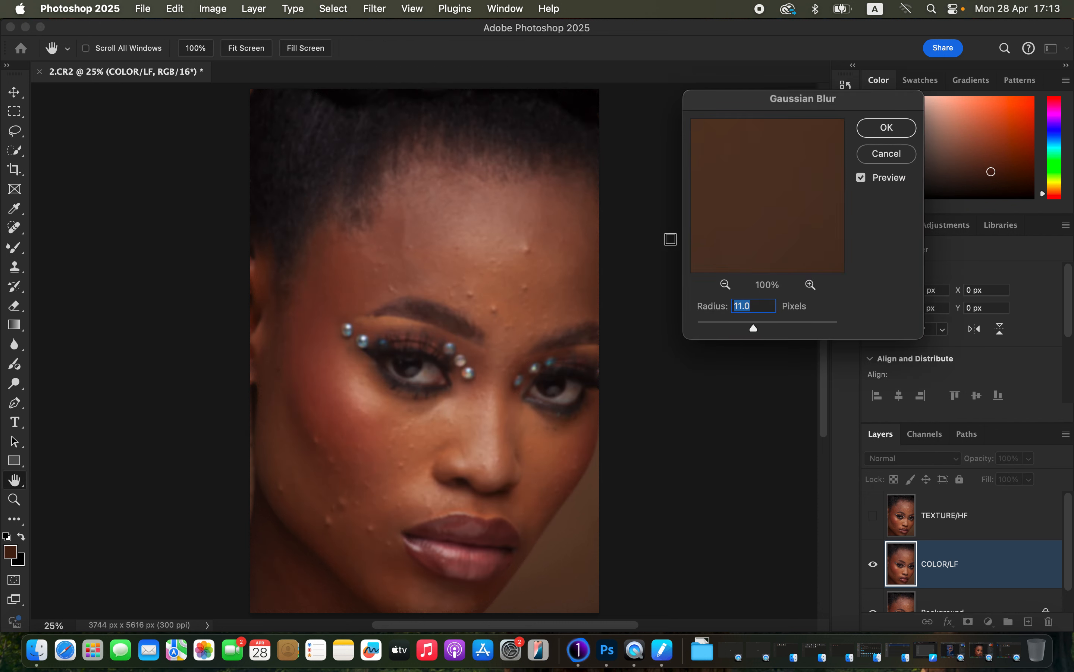
Step: Tune the Gaussian Blur radius to about 10.1 pixels while checking the skin in the preview, and apply it to COLOR/LF
{"action": "left_click_drag", "start_coordinate": [754, 329], "coordinate": [673, 326]}
{"action": "left_click", "coordinate": [510, 297]}
{"action": "left_click", "coordinate": [483, 410]}
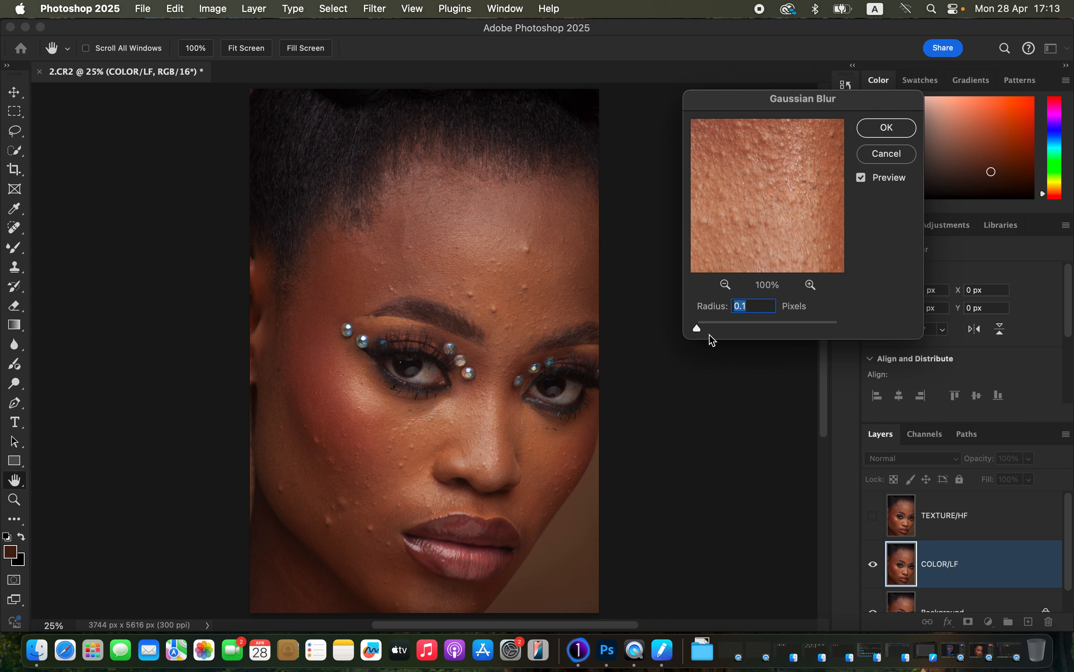
{"action": "left_click_drag", "start_coordinate": [699, 331], "coordinate": [717, 332]}
{"action": "left_click_drag", "start_coordinate": [713, 331], "coordinate": [721, 332]}
{"action": "left_click_drag", "start_coordinate": [721, 330], "coordinate": [757, 332]}
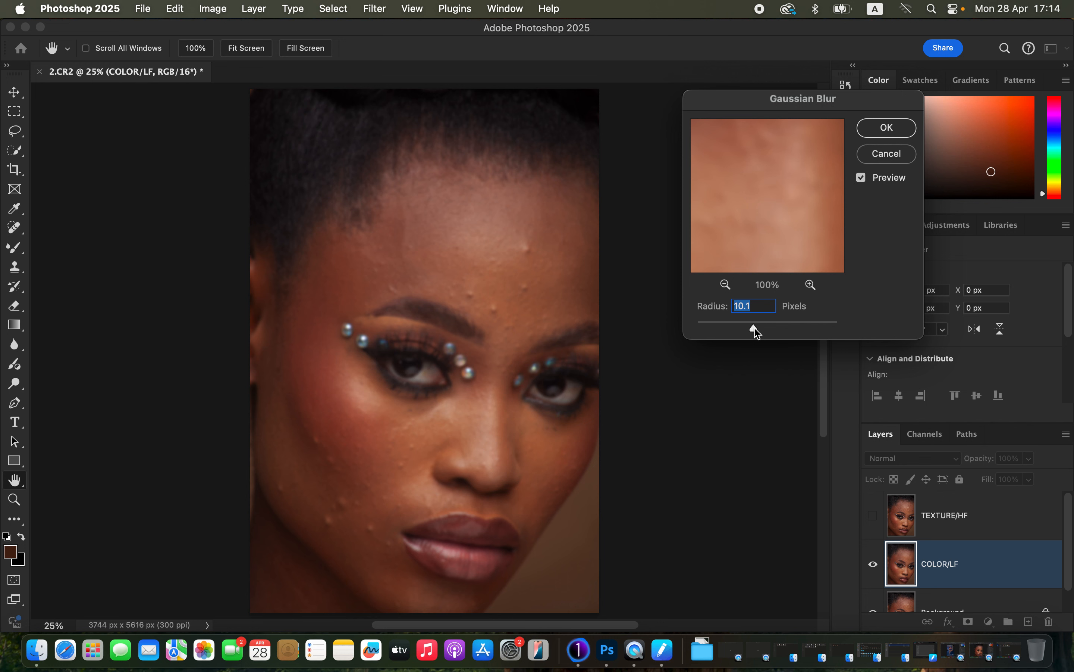
{"action": "left_click", "coordinate": [757, 332]}
{"action": "left_click_drag", "start_coordinate": [788, 191], "coordinate": [764, 262]}
{"action": "left_click_drag", "start_coordinate": [777, 161], "coordinate": [780, 242]}
{"action": "left_click", "coordinate": [887, 128]}
Step: Show and select the TEXTURE/HF layer, and start the Apply Image command on it
{"action": "key", "text": "l"}
{"action": "left_click", "coordinate": [978, 526]}
{"action": "left_click", "coordinate": [873, 516]}
{"action": "left_click", "coordinate": [213, 9]}
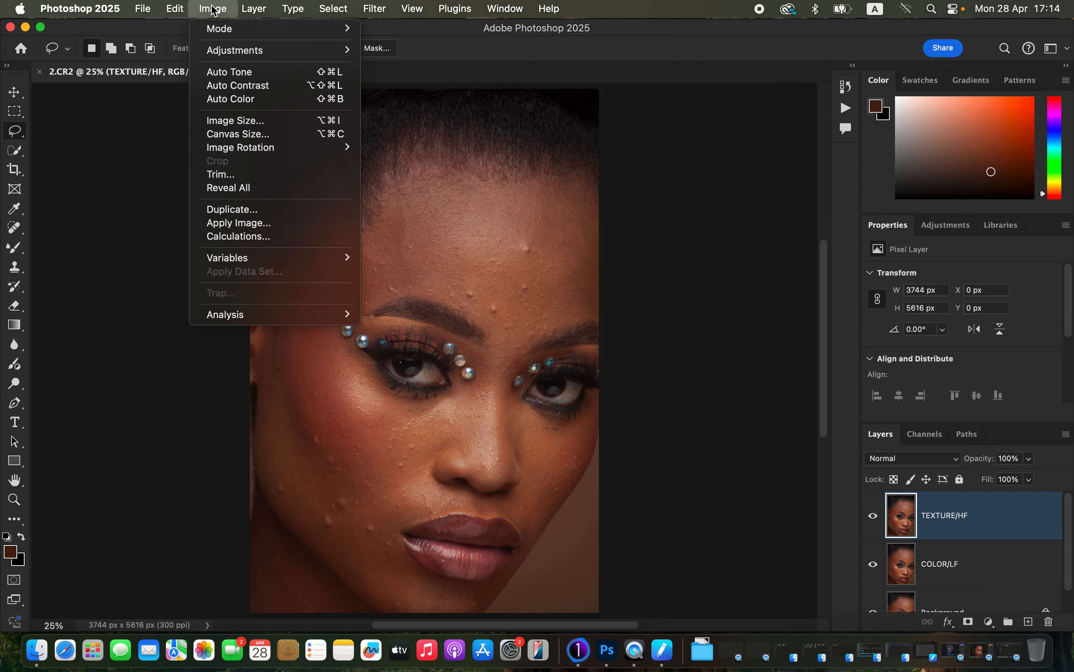
{"action": "left_click", "coordinate": [262, 223]}
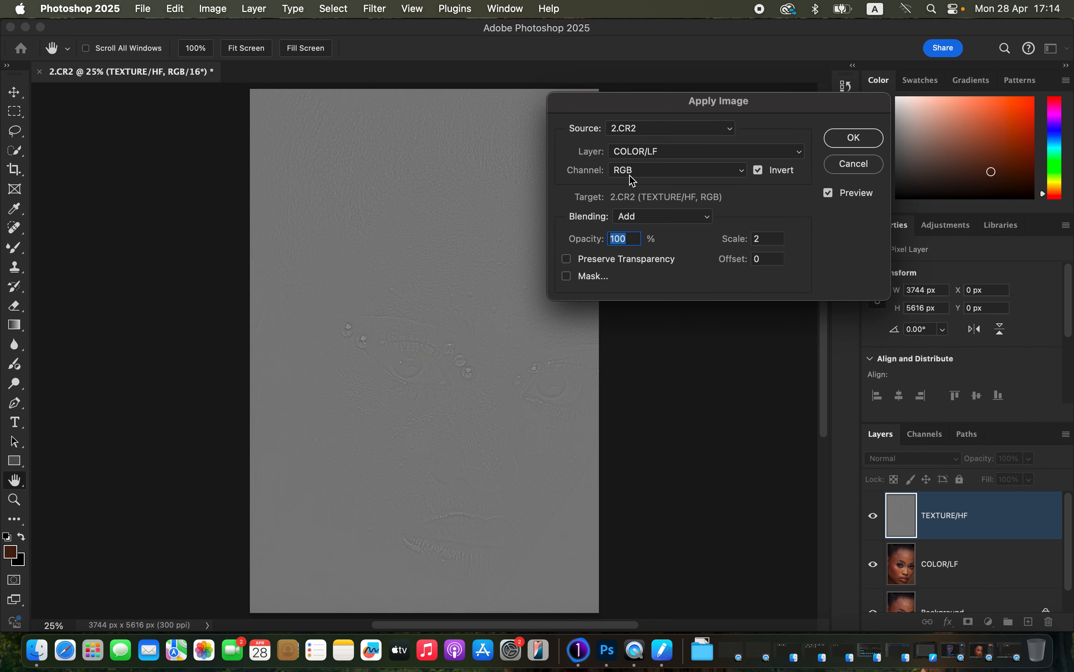
Step: Review the Apply Image layer, channel and blending choices, comparing the preview with Invert on and off
{"action": "left_click", "coordinate": [757, 172]}
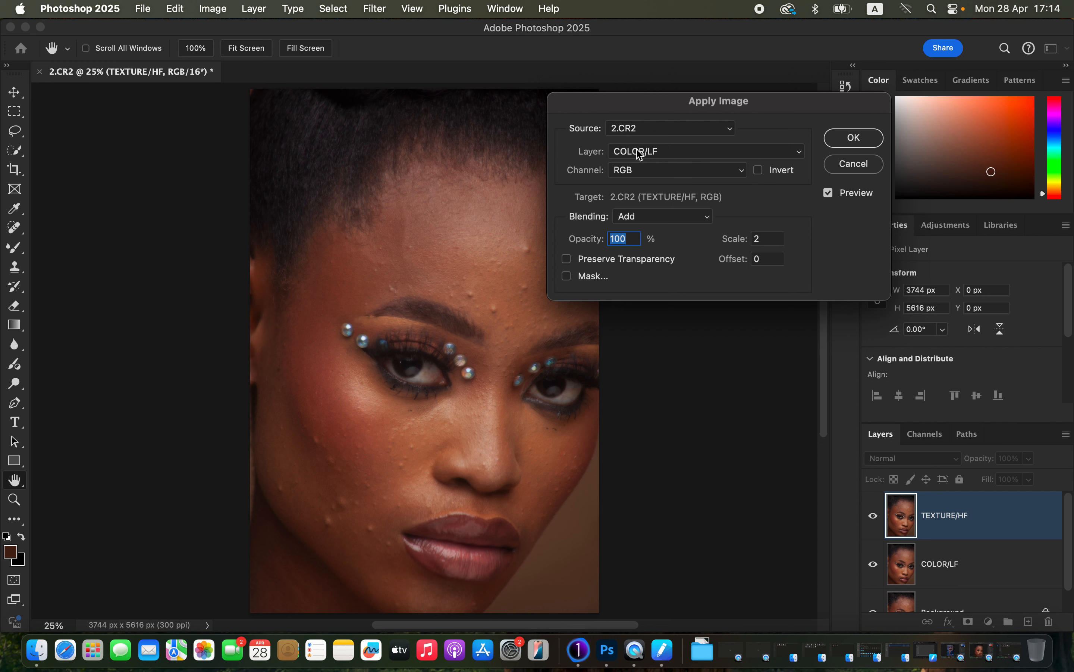
{"action": "left_click", "coordinate": [651, 153]}
{"action": "left_click", "coordinate": [649, 153]}
{"action": "left_click", "coordinate": [658, 153]}
{"action": "left_click", "coordinate": [646, 154]}
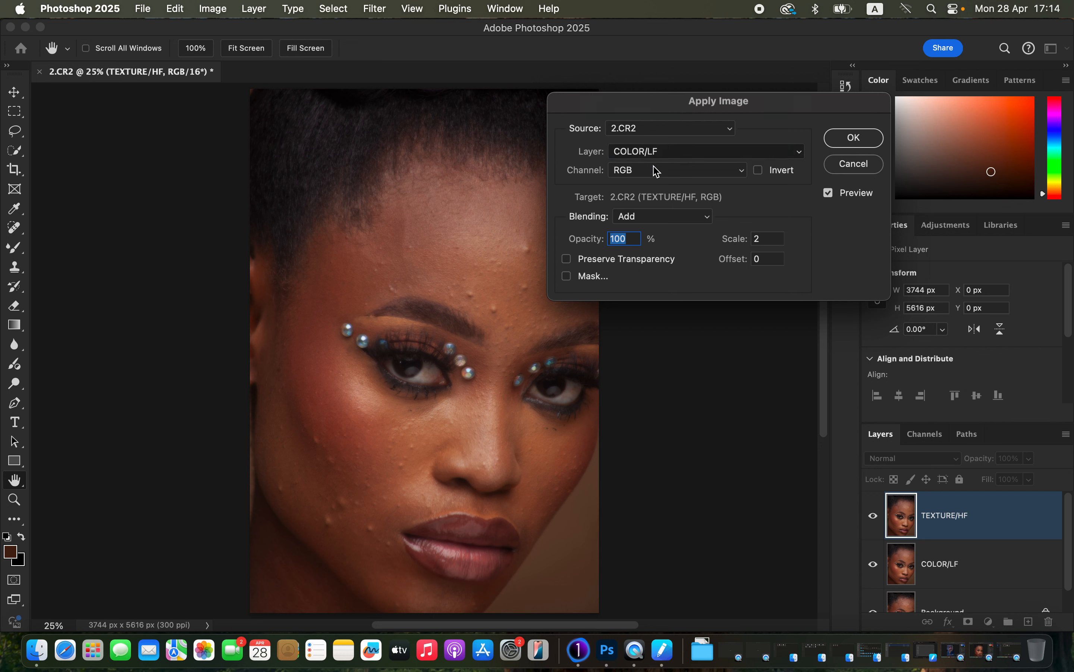
{"action": "left_click", "coordinate": [648, 170]}
{"action": "left_click", "coordinate": [650, 171]}
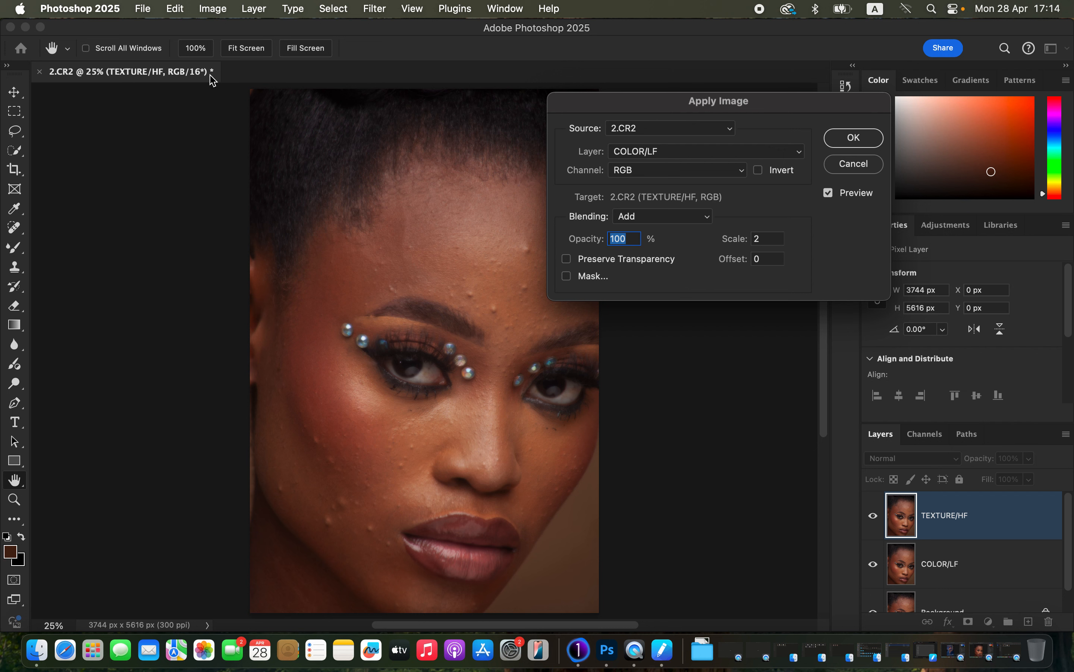
{"action": "left_click", "coordinate": [659, 216]}
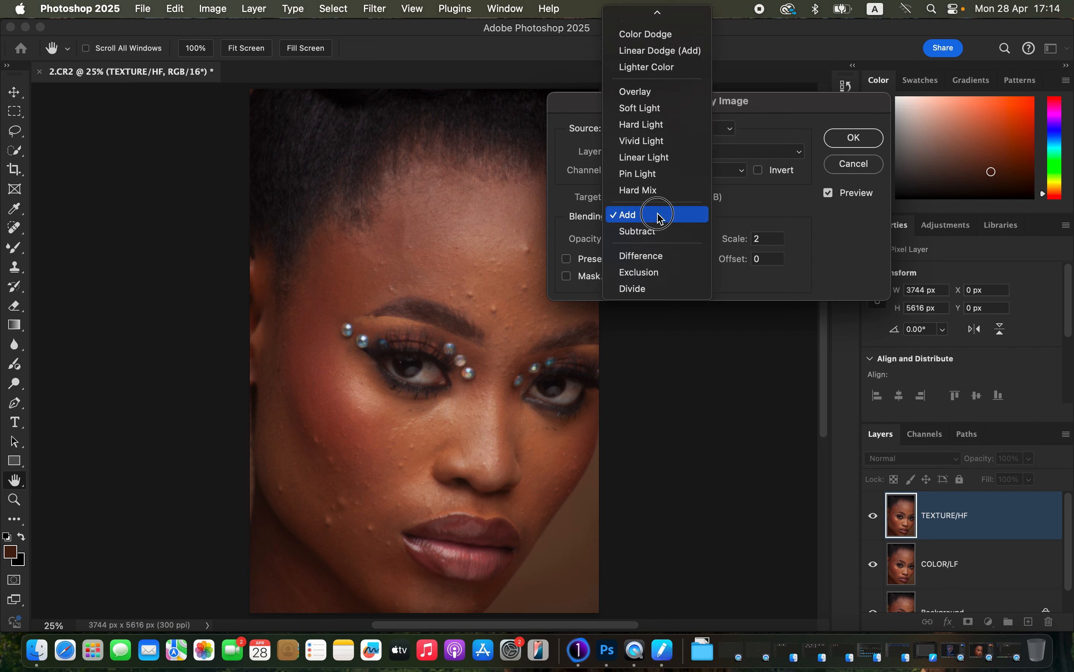
{"action": "left_click", "coordinate": [659, 217]}
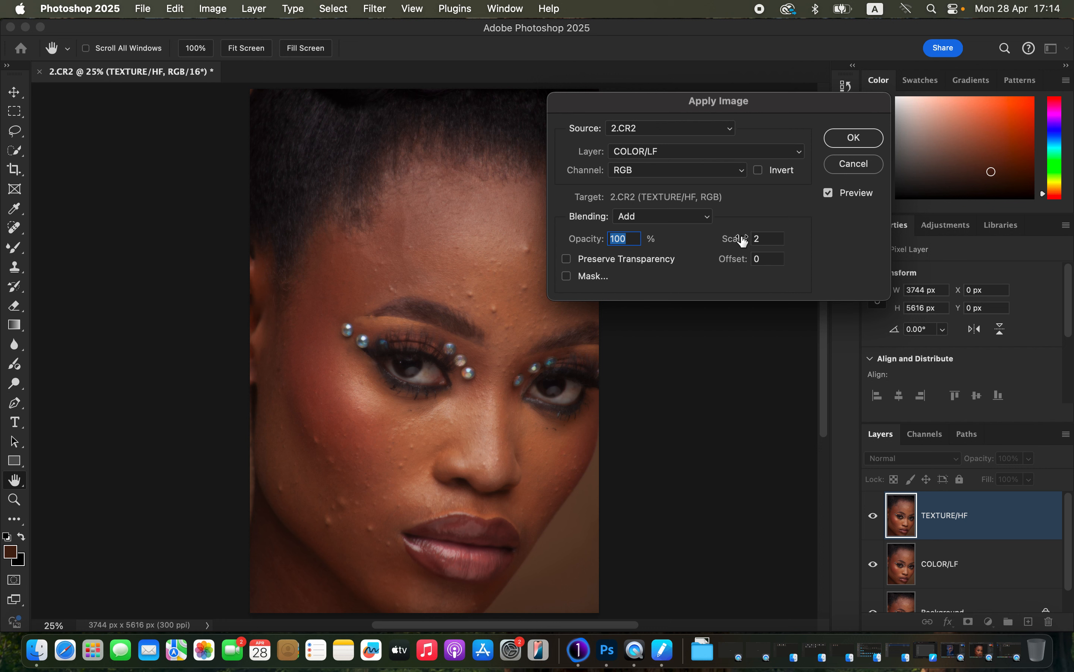
{"action": "left_click", "coordinate": [759, 172]}
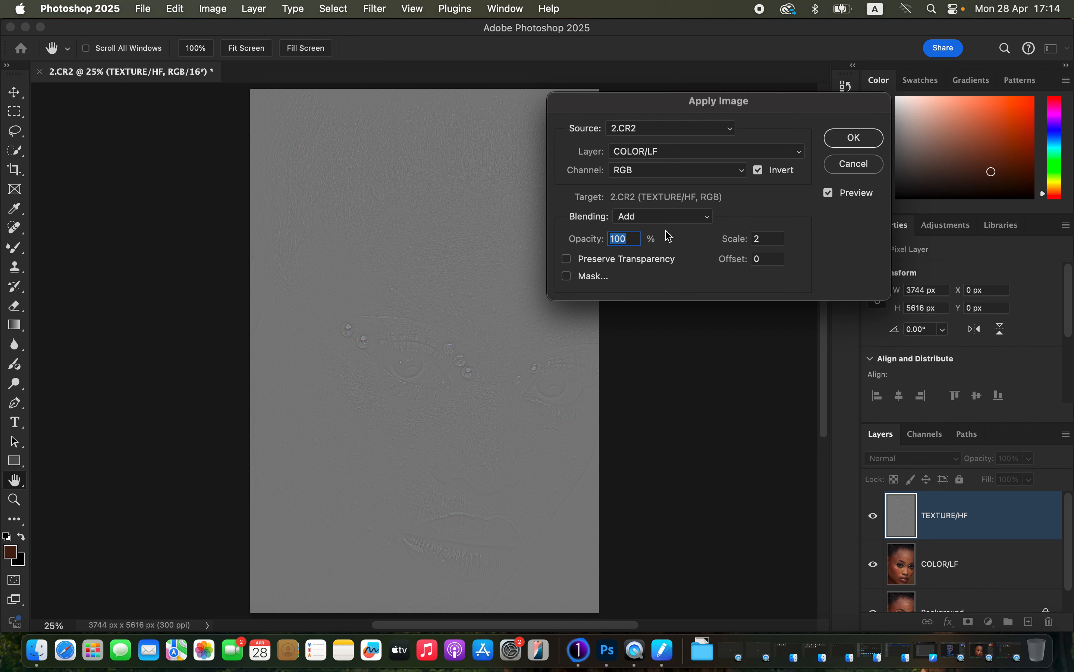
{"action": "left_click", "coordinate": [759, 170]}
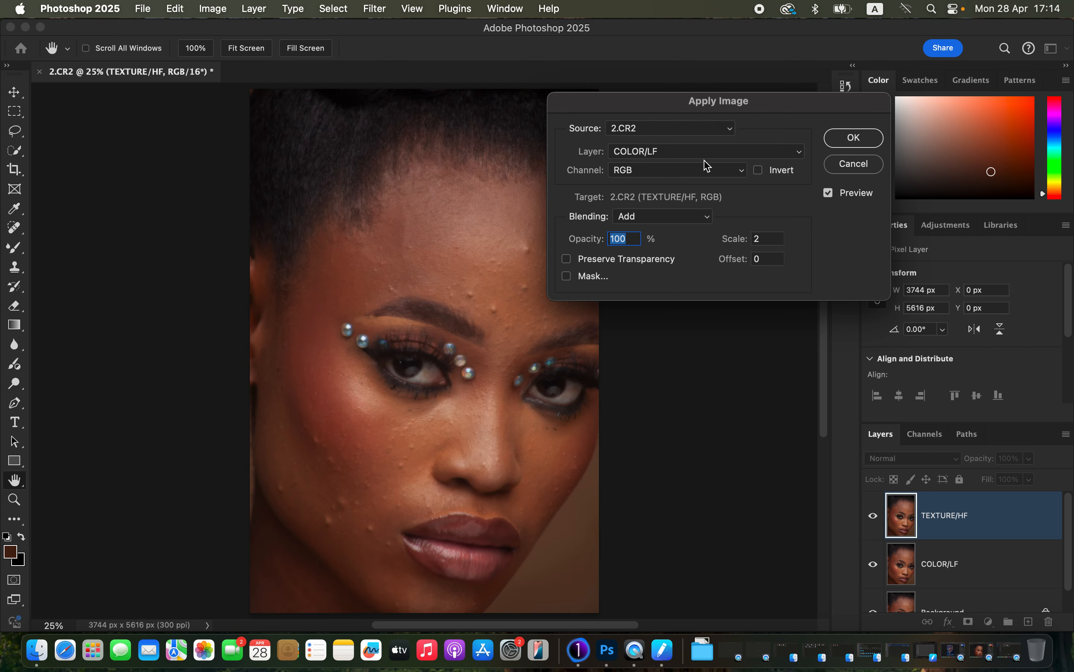
Step: Try Subtract blending with the COLOR/LF layer as source and Invert off in Apply Image
{"action": "left_click", "coordinate": [677, 156]}
{"action": "left_click", "coordinate": [676, 155]}
{"action": "left_click", "coordinate": [666, 222]}
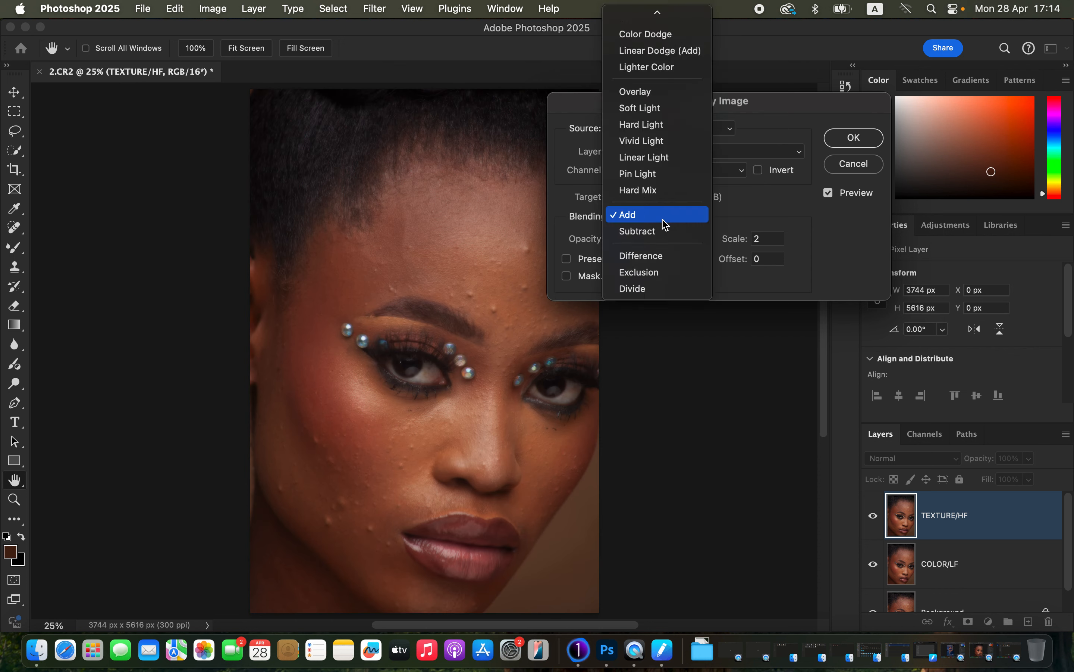
{"action": "left_click", "coordinate": [667, 232]}
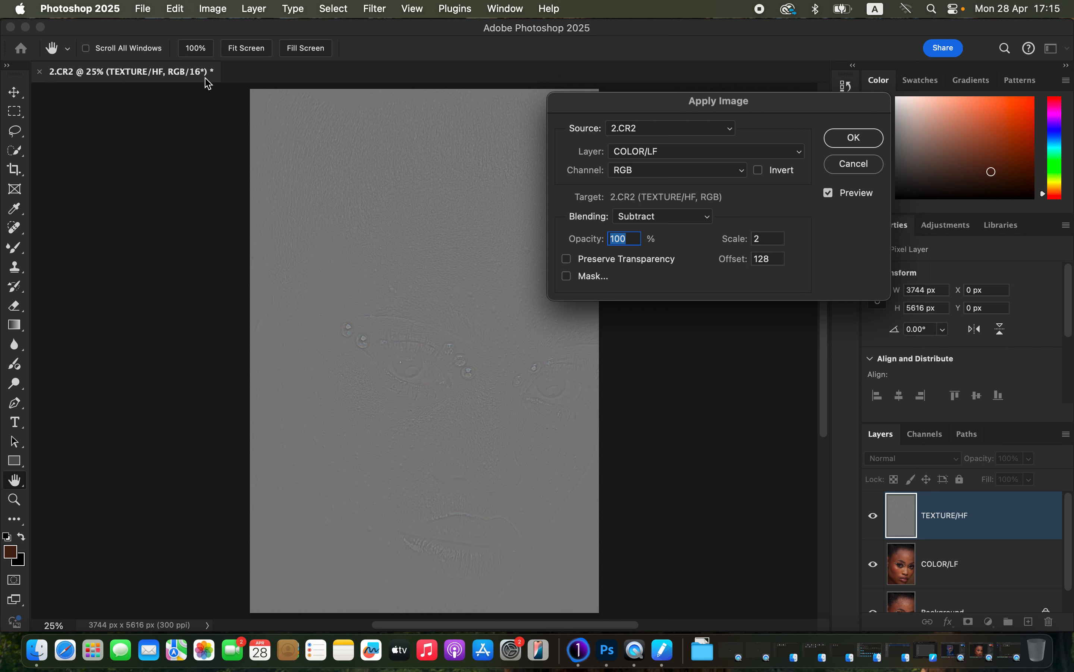
Step: Set the Apply Image blending to Add with Invert enabled, and apply COLOR/LF to the TEXTURE/HF layer
{"action": "left_click", "coordinate": [668, 217]}
{"action": "left_click", "coordinate": [668, 197]}
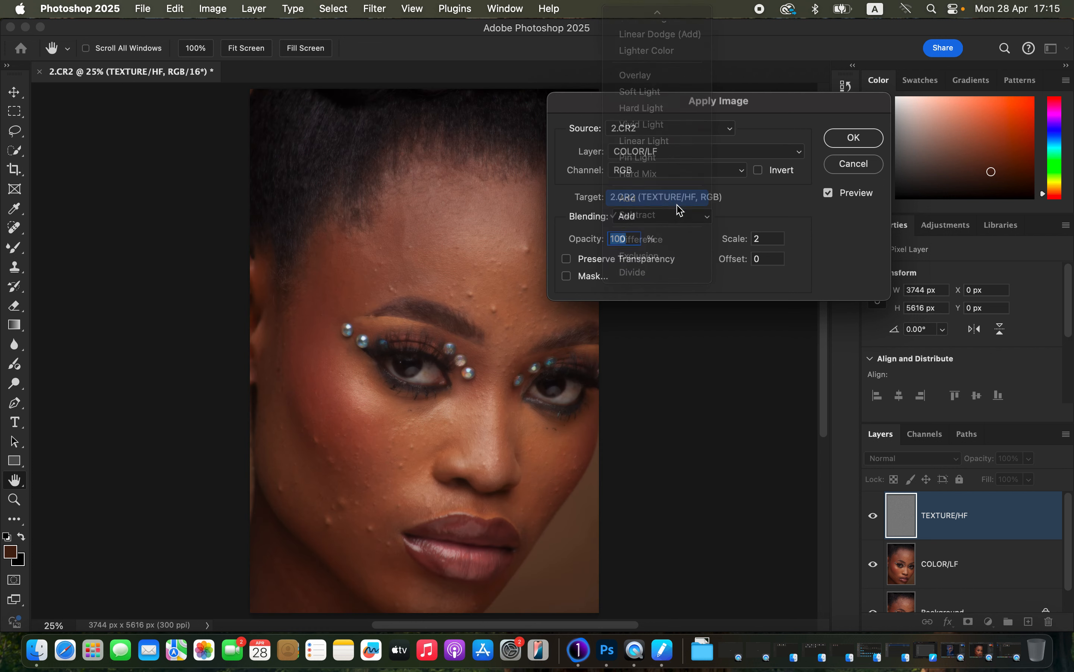
{"action": "left_click", "coordinate": [773, 173]}
{"action": "left_click", "coordinate": [862, 140]}
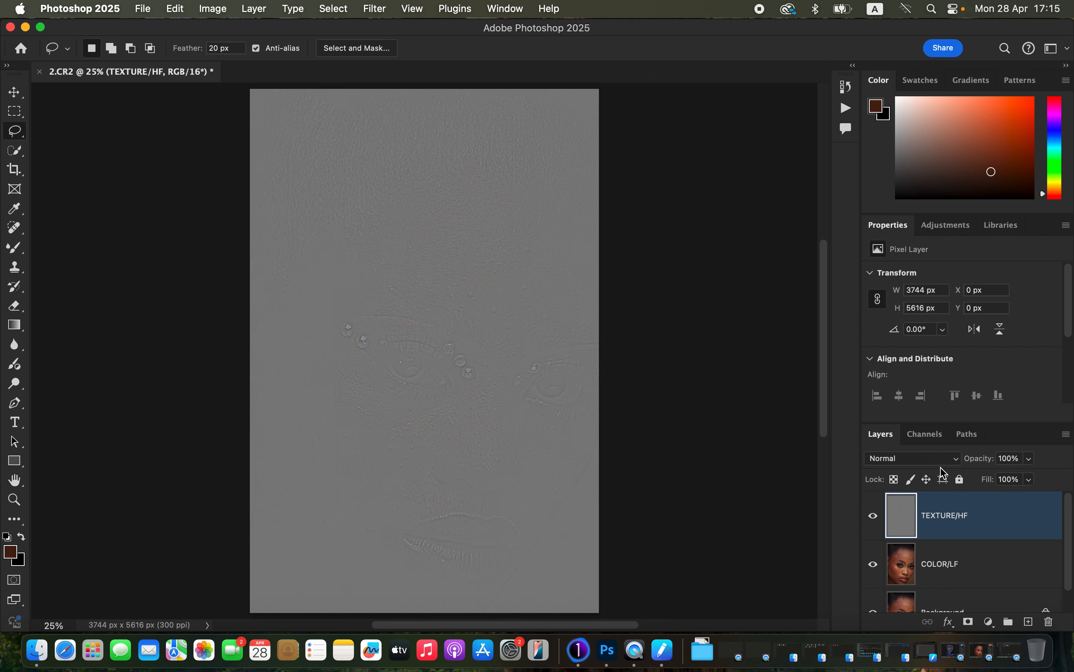
Step: Set the TEXTURE/HF layer's blend mode to Linear Light, and group it with COLOR/LF under the name fs
{"action": "left_click", "coordinate": [927, 463]}
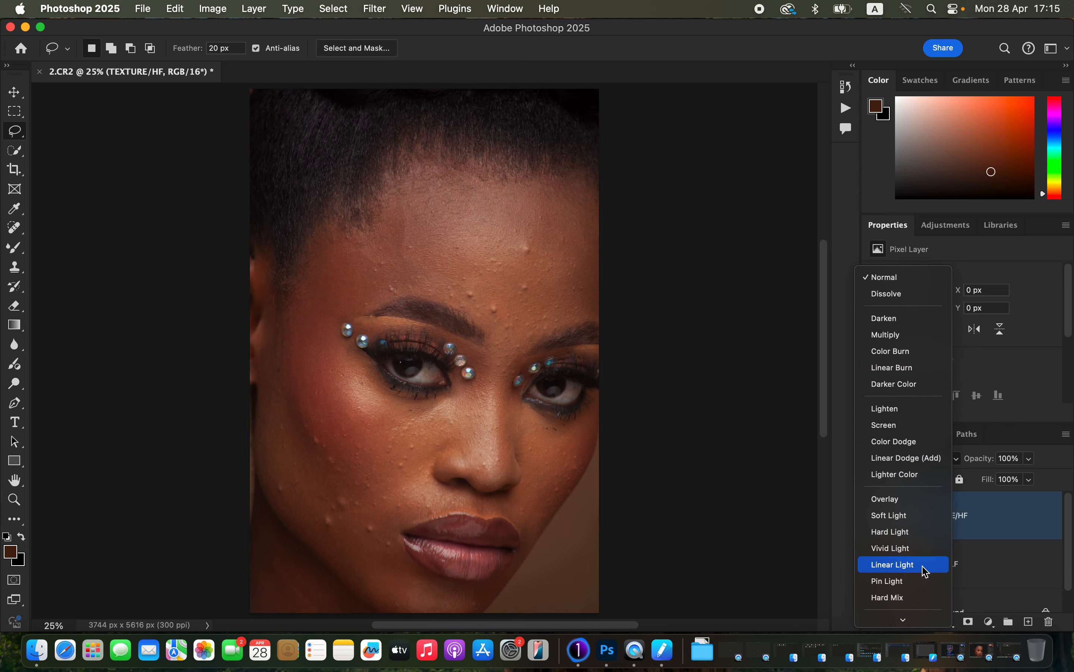
{"action": "left_click", "coordinate": [926, 571]}
{"action": "left_click", "coordinate": [1001, 567], "text": "shift"}
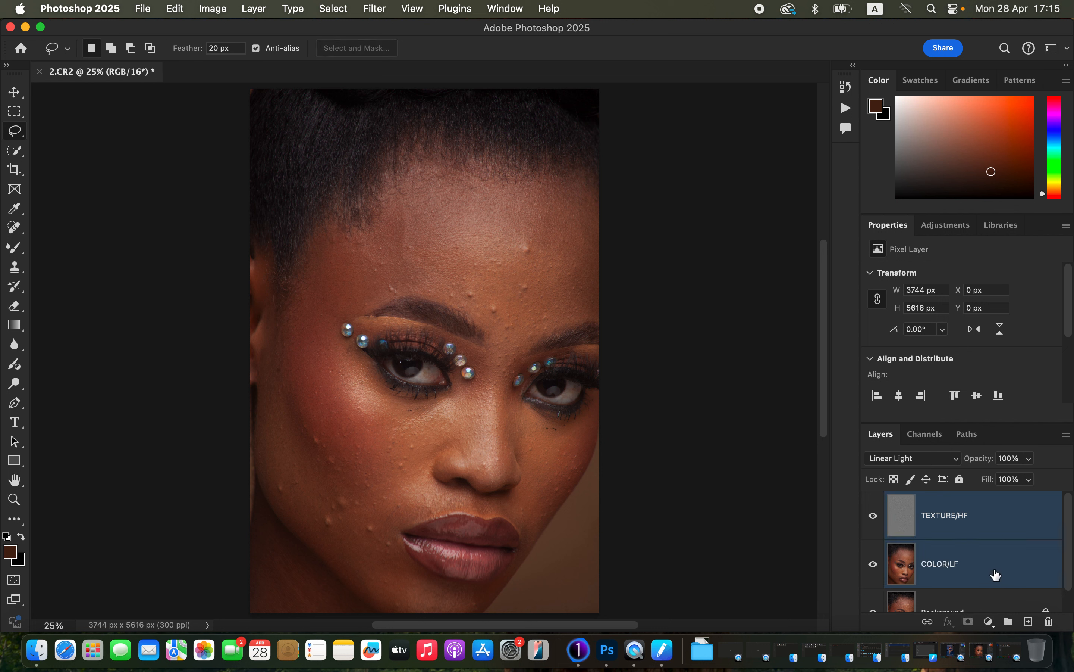
{"action": "key", "text": "super+g"}
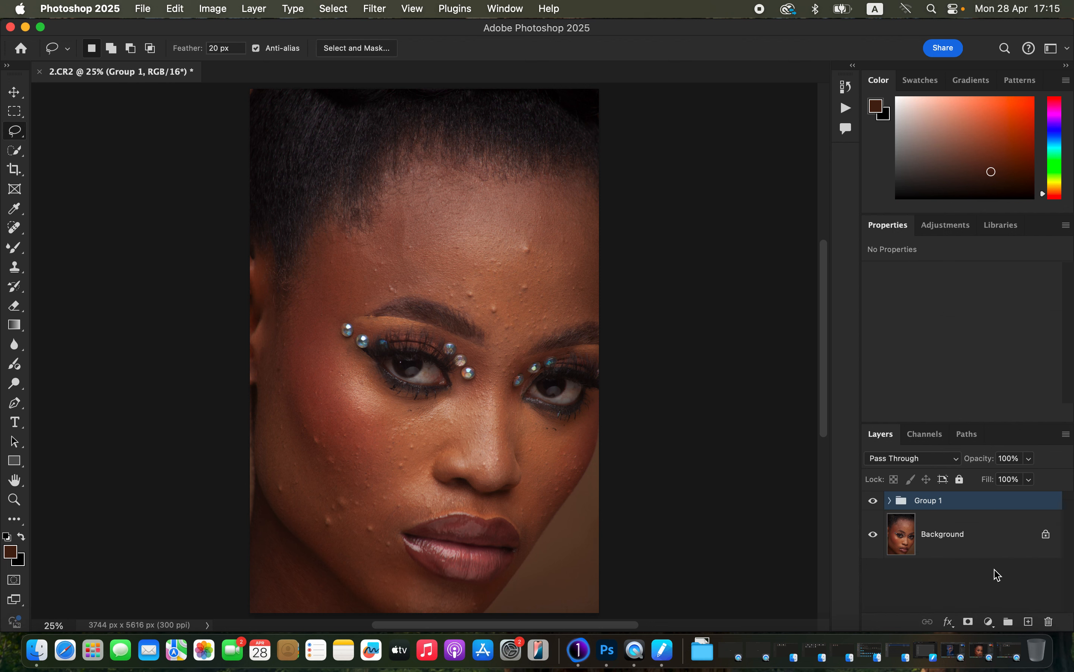
{"action": "double_click", "coordinate": [936, 500]}
{"action": "type", "text": "fs"}
{"action": "key", "text": "Return"}
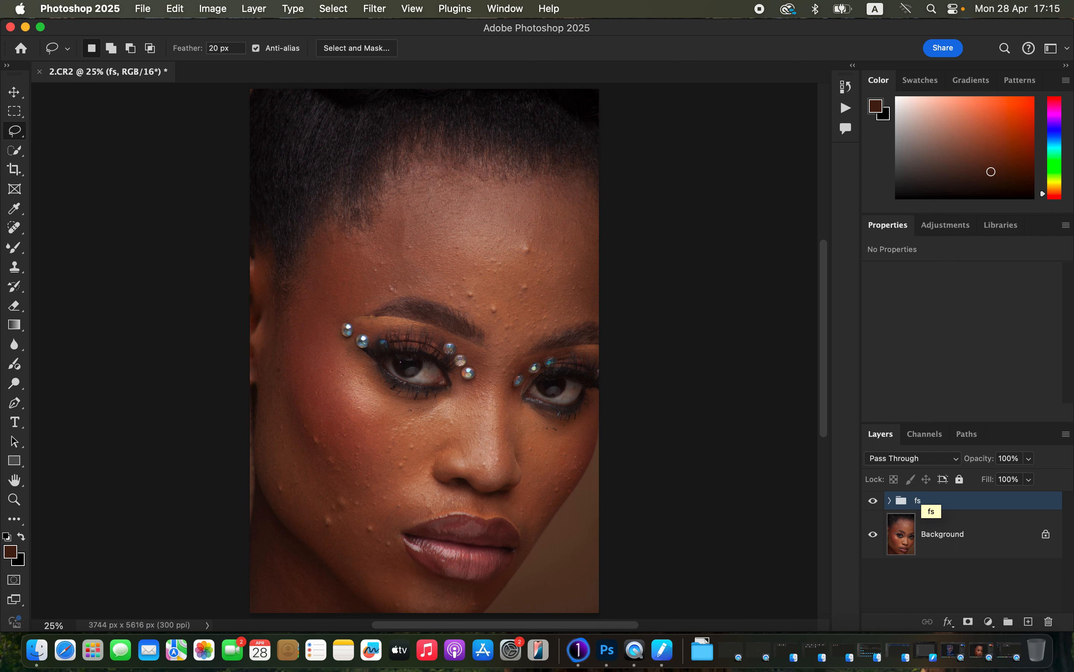
Step: Expand the fs group, select the COLOR/LF layer and hide the TEXTURE/HF layer
{"action": "left_click", "coordinate": [890, 500]}
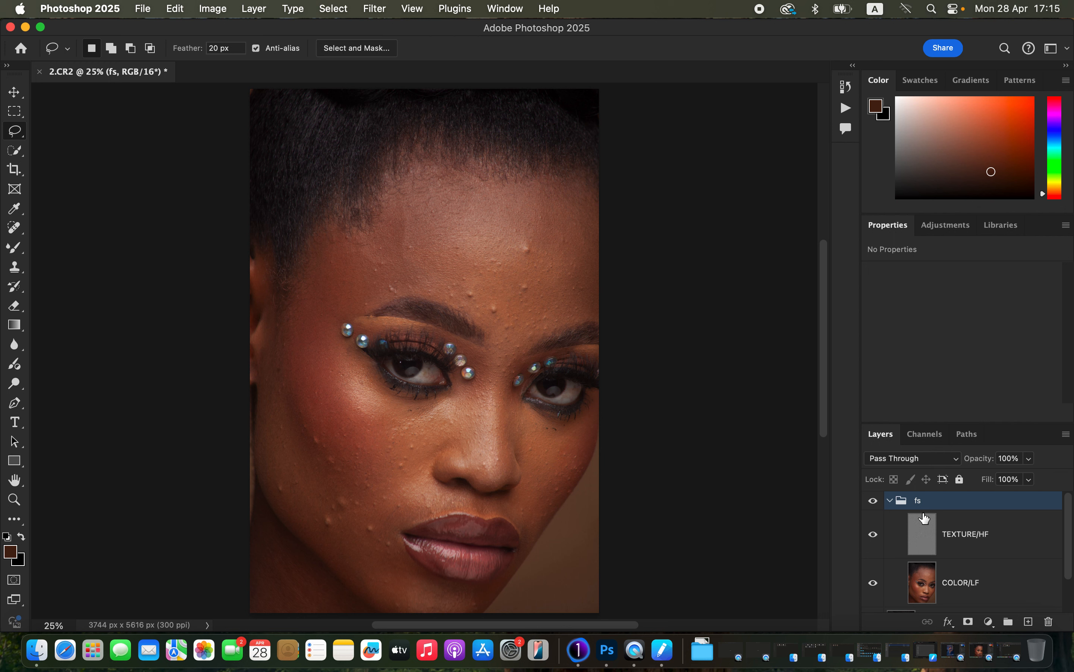
{"action": "scroll", "coordinate": [1070, 554], "scroll_direction": "down", "scroll_amount": 1}
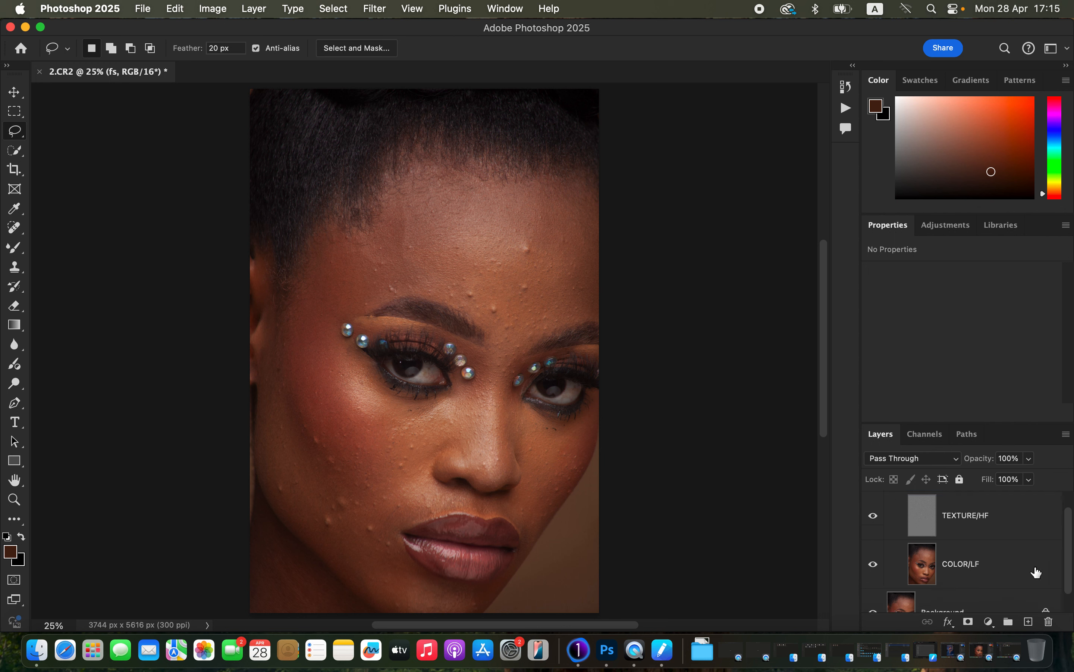
{"action": "left_click", "coordinate": [991, 574]}
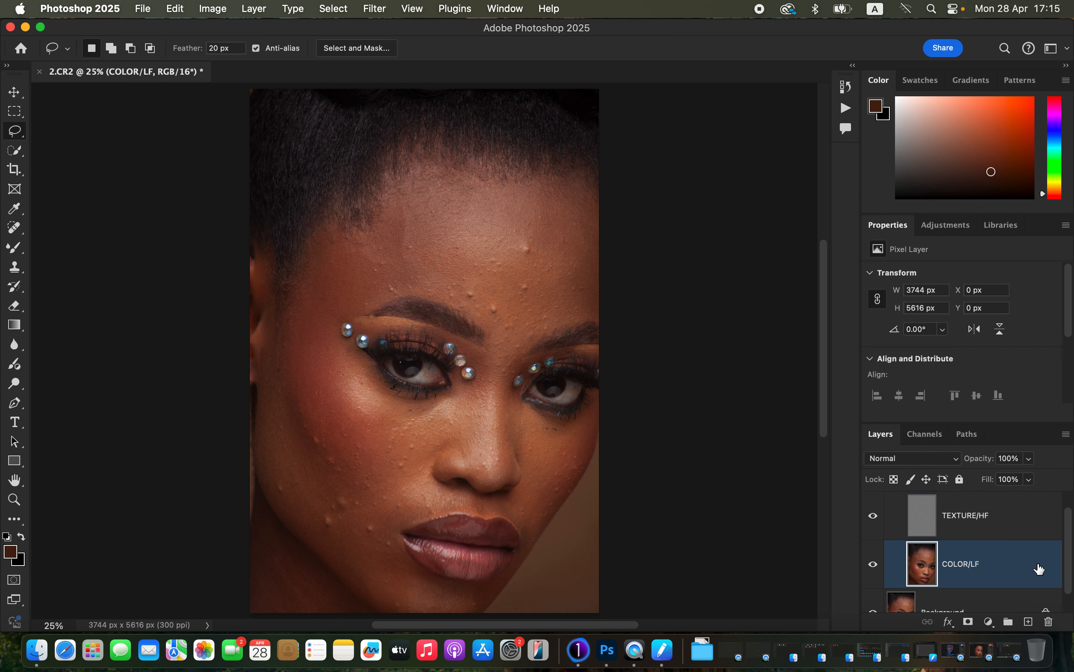
{"action": "left_click", "coordinate": [873, 523]}
Step: Activate the Mixer Brush with a 600 px Soft Round tip at 0% hardness and clean the brush
{"action": "left_click", "coordinate": [14, 248]}
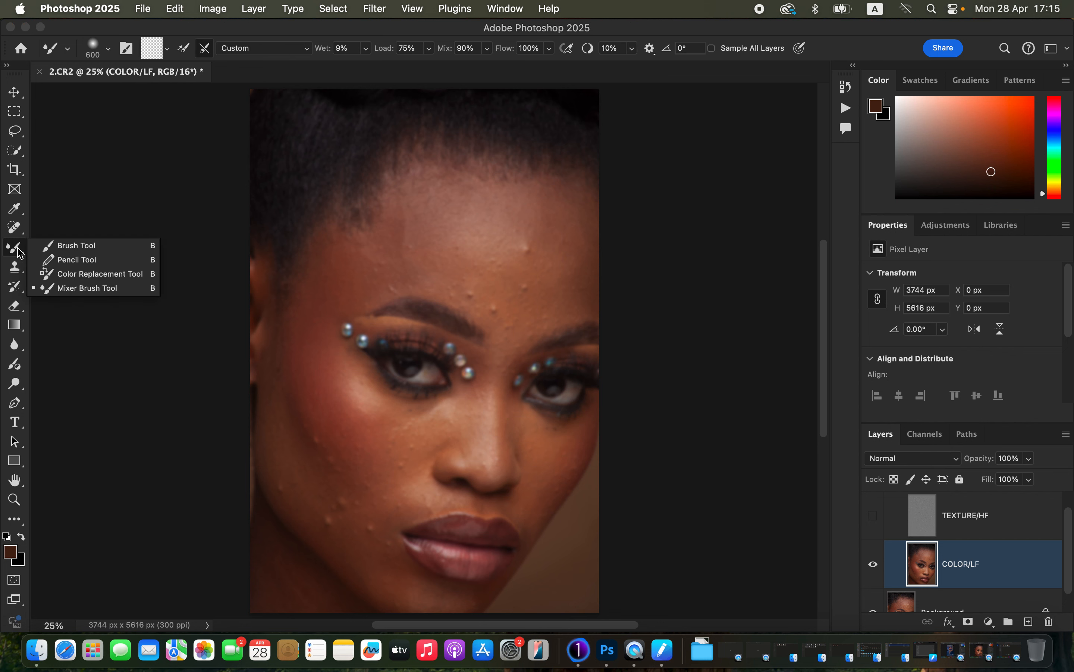
{"action": "left_click", "coordinate": [85, 289]}
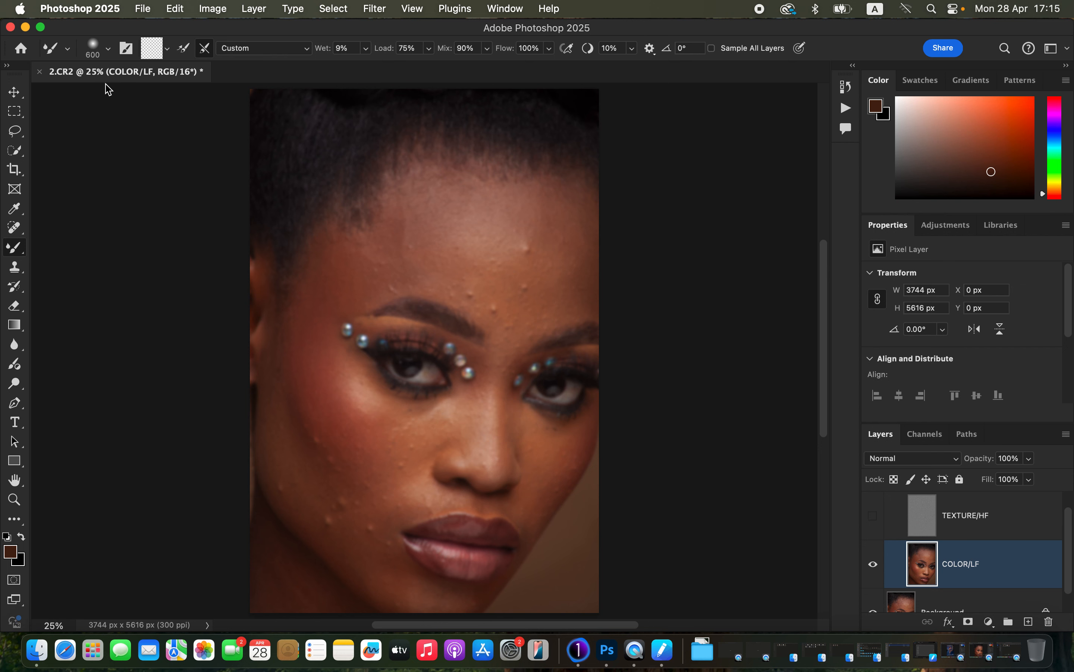
{"action": "left_click", "coordinate": [68, 49]}
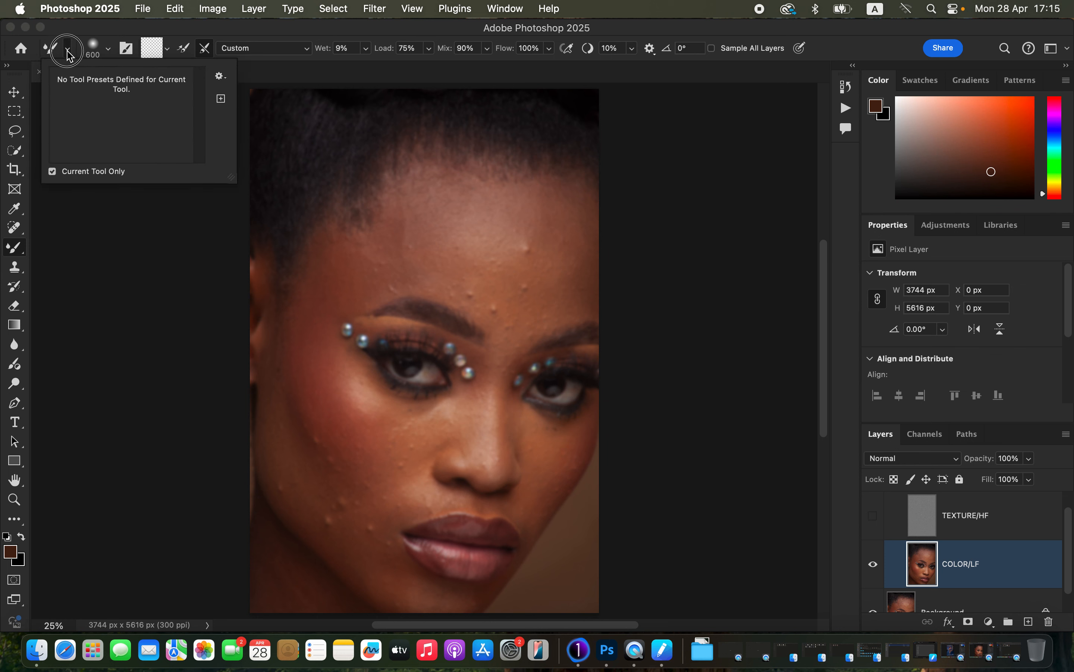
{"action": "left_click", "coordinate": [68, 49]}
{"action": "left_click", "coordinate": [108, 49]}
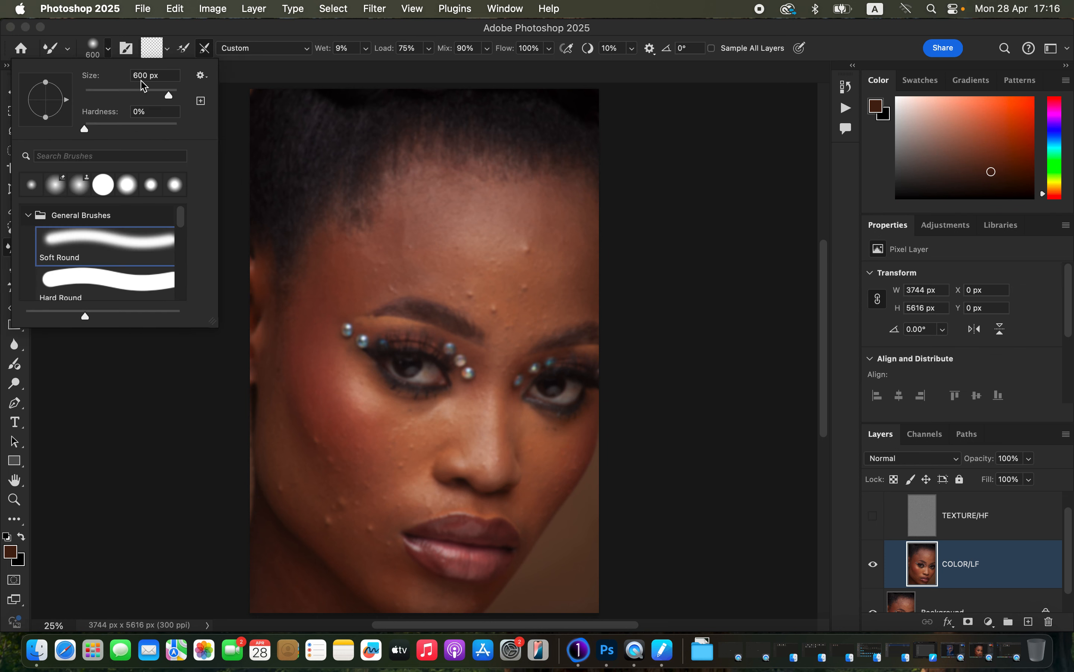
{"action": "left_click", "coordinate": [171, 50]}
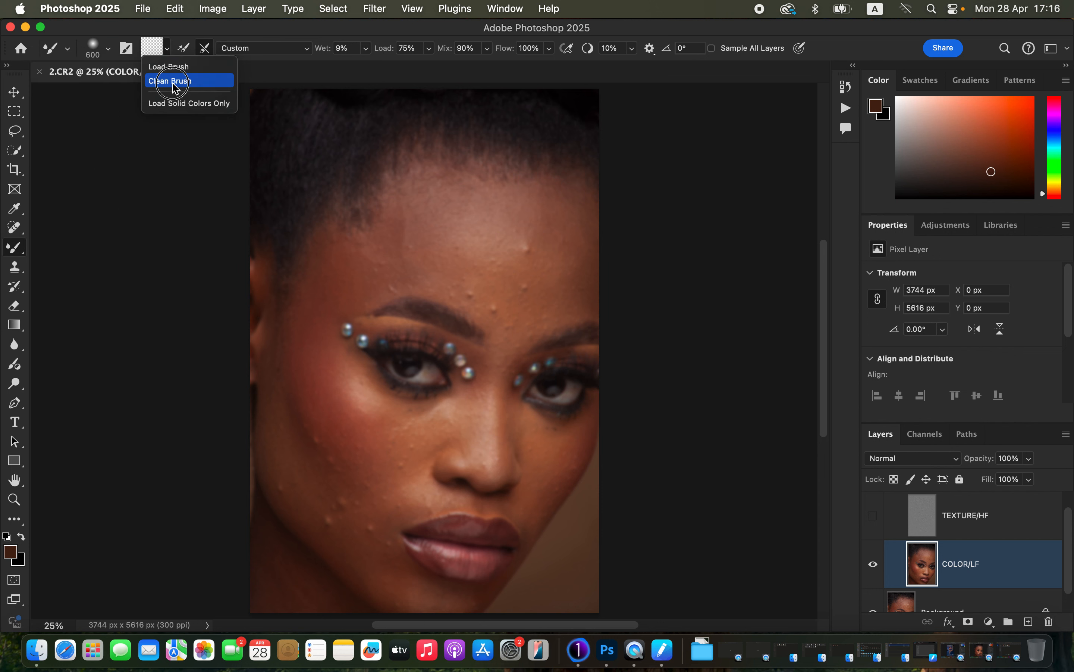
{"action": "left_click", "coordinate": [175, 83]}
{"action": "left_click", "coordinate": [204, 49]}
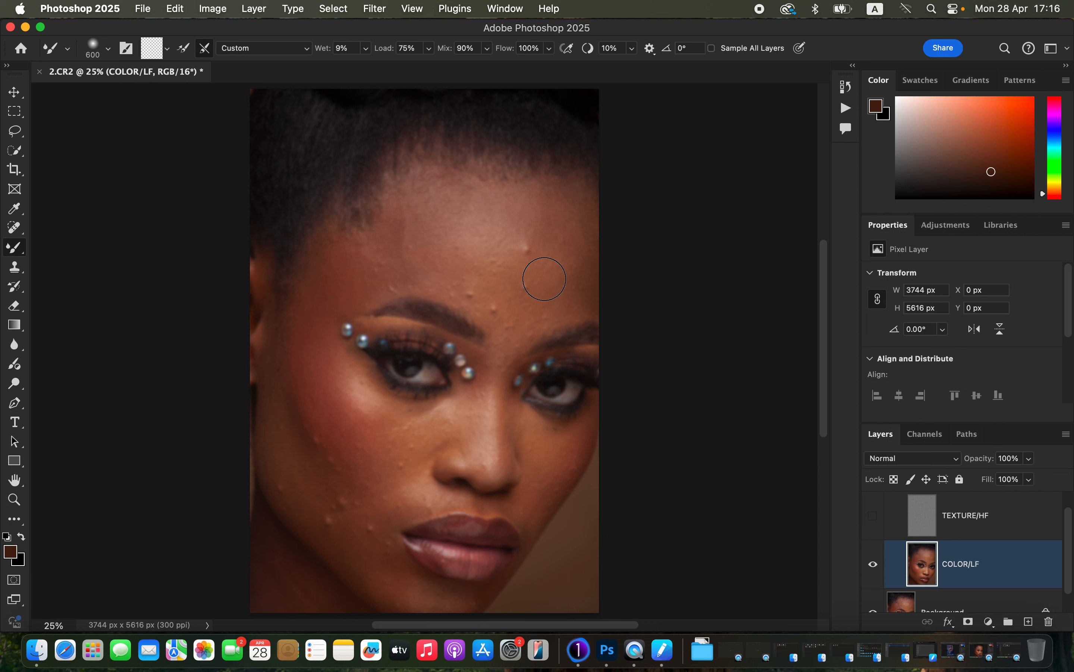
Step: Resize the Mixer Brush to about 700 px and blend the skin tones across the forehead and temple on COLOR/LF
{"action": "key", "text": "bracketright"}
{"action": "key", "text": "bracketright"}
{"action": "key", "text": "bracketright"}
{"action": "key", "text": "bracketright"}
{"action": "key", "text": "bracketright"}
{"action": "key", "text": "bracketright"}
{"action": "key", "text": "bracketright"}
{"action": "key", "text": "bracketright"}
{"action": "key", "text": "bracketleft"}
{"action": "key", "text": "bracketleft"}
{"action": "key", "text": "bracketleft"}
{"action": "key", "text": "bracketleft"}
{"action": "key", "text": "bracketleft"}
{"action": "key", "text": "bracketleft"}
{"action": "key", "text": "bracketleft"}
{"action": "key", "text": "bracketleft"}
{"action": "key", "text": "bracketleft"}
{"action": "key", "text": "bracketleft"}
{"action": "key", "text": "bracketleft"}
{"action": "mouse_move", "coordinate": [573, 259]}
{"action": "left_mouse_down"}
{"action": "mouse_move", "coordinate": [578, 242]}
{"action": "mouse_move", "coordinate": [583, 268]}
{"action": "mouse_move", "coordinate": [580, 227]}
{"action": "mouse_move", "coordinate": [558, 299]}
{"action": "mouse_move", "coordinate": [581, 238]}
{"action": "mouse_move", "coordinate": [532, 214]}
{"action": "mouse_move", "coordinate": [542, 224]}
{"action": "mouse_move", "coordinate": [563, 211]}
{"action": "mouse_move", "coordinate": [578, 269]}
{"action": "mouse_move", "coordinate": [532, 312]}
{"action": "mouse_move", "coordinate": [543, 310]}
{"action": "mouse_move", "coordinate": [527, 233]}
{"action": "mouse_move", "coordinate": [540, 241]}
{"action": "mouse_move", "coordinate": [547, 211]}
{"action": "mouse_move", "coordinate": [582, 245]}
{"action": "mouse_move", "coordinate": [559, 302]}
{"action": "mouse_move", "coordinate": [439, 276]}
{"action": "left_mouse_up"}
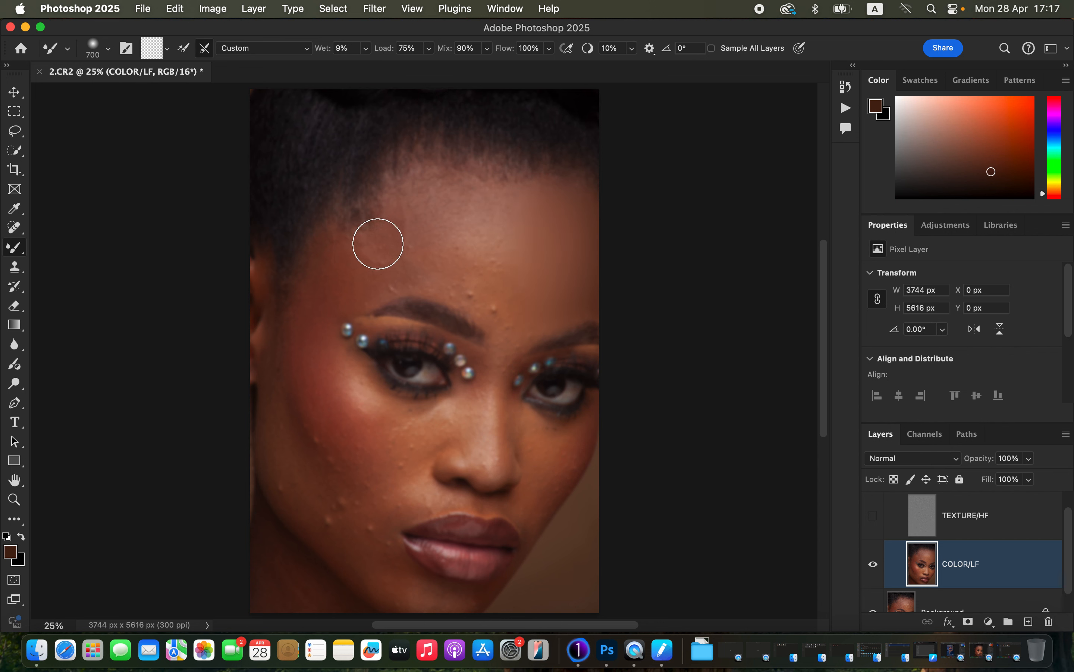
{"action": "mouse_move", "coordinate": [378, 243]}
{"action": "left_mouse_down"}
{"action": "mouse_move", "coordinate": [337, 269]}
{"action": "mouse_move", "coordinate": [356, 258]}
{"action": "mouse_move", "coordinate": [351, 269]}
{"action": "mouse_move", "coordinate": [373, 257]}
{"action": "mouse_move", "coordinate": [372, 268]}
{"action": "mouse_move", "coordinate": [406, 266]}
{"action": "mouse_move", "coordinate": [380, 248]}
{"action": "mouse_move", "coordinate": [415, 199]}
{"action": "mouse_move", "coordinate": [416, 262]}
{"action": "mouse_move", "coordinate": [429, 270]}
{"action": "mouse_move", "coordinate": [414, 260]}
{"action": "mouse_move", "coordinate": [383, 269]}
{"action": "mouse_move", "coordinate": [401, 266]}
{"action": "mouse_move", "coordinate": [422, 217]}
{"action": "mouse_move", "coordinate": [411, 233]}
{"action": "mouse_move", "coordinate": [455, 283]}
{"action": "mouse_move", "coordinate": [492, 290]}
{"action": "mouse_move", "coordinate": [458, 276]}
{"action": "mouse_move", "coordinate": [507, 329]}
{"action": "mouse_move", "coordinate": [517, 323]}
{"action": "mouse_move", "coordinate": [520, 260]}
{"action": "mouse_move", "coordinate": [515, 276]}
{"action": "mouse_move", "coordinate": [443, 224]}
{"action": "mouse_move", "coordinate": [460, 225]}
{"action": "mouse_move", "coordinate": [465, 269]}
{"action": "mouse_move", "coordinate": [527, 226]}
{"action": "mouse_move", "coordinate": [508, 241]}
{"action": "mouse_move", "coordinate": [510, 318]}
{"action": "mouse_move", "coordinate": [521, 315]}
{"action": "mouse_move", "coordinate": [513, 332]}
{"action": "mouse_move", "coordinate": [545, 299]}
{"action": "mouse_move", "coordinate": [568, 227]}
{"action": "mouse_move", "coordinate": [462, 217]}
{"action": "mouse_move", "coordinate": [462, 238]}
{"action": "mouse_move", "coordinate": [512, 209]}
{"action": "mouse_move", "coordinate": [514, 244]}
{"action": "mouse_move", "coordinate": [518, 223]}
{"action": "mouse_move", "coordinate": [479, 204]}
{"action": "mouse_move", "coordinate": [423, 219]}
{"action": "mouse_move", "coordinate": [318, 292]}
{"action": "mouse_move", "coordinate": [365, 345]}
{"action": "left_mouse_up"}
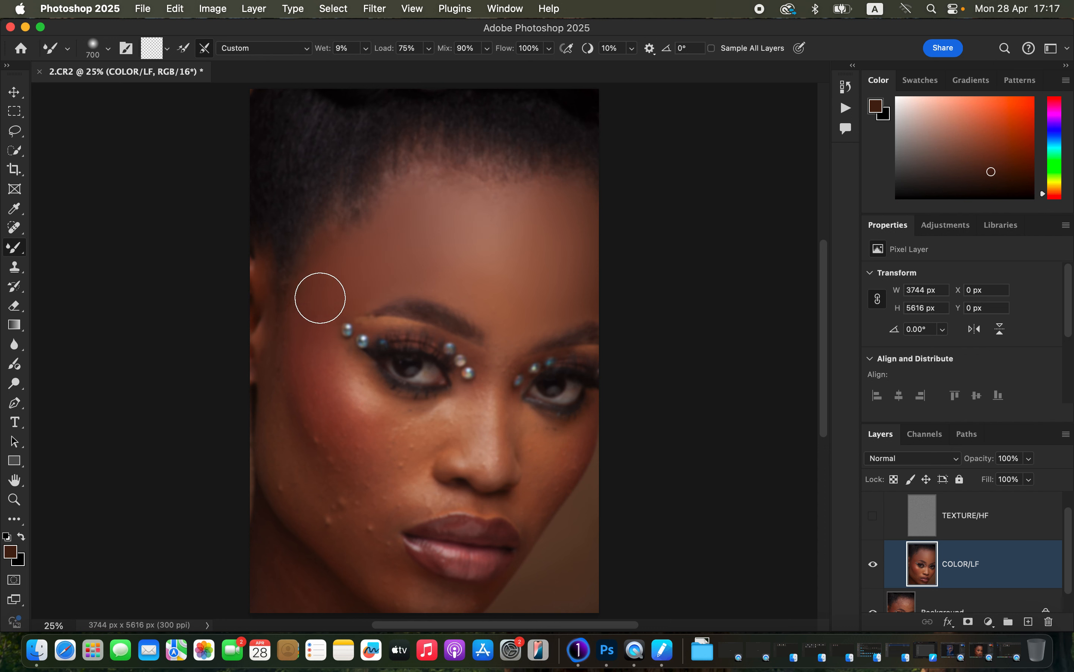
Step: Blend the skin tones on both cheeks, the nose, the jaw and around the mouth, adapting the brush size to each area
{"action": "mouse_move", "coordinate": [320, 298]}
{"action": "left_mouse_down"}
{"action": "mouse_move", "coordinate": [311, 371]}
{"action": "mouse_move", "coordinate": [311, 323]}
{"action": "mouse_move", "coordinate": [311, 363]}
{"action": "mouse_move", "coordinate": [329, 402]}
{"action": "mouse_move", "coordinate": [379, 442]}
{"action": "mouse_move", "coordinate": [348, 424]}
{"action": "mouse_move", "coordinate": [366, 447]}
{"action": "mouse_move", "coordinate": [354, 447]}
{"action": "mouse_move", "coordinate": [366, 460]}
{"action": "mouse_move", "coordinate": [306, 362]}
{"action": "mouse_move", "coordinate": [307, 339]}
{"action": "mouse_move", "coordinate": [331, 411]}
{"action": "mouse_move", "coordinate": [282, 421]}
{"action": "mouse_move", "coordinate": [269, 385]}
{"action": "mouse_move", "coordinate": [300, 449]}
{"action": "mouse_move", "coordinate": [287, 436]}
{"action": "mouse_move", "coordinate": [275, 377]}
{"action": "mouse_move", "coordinate": [318, 481]}
{"action": "mouse_move", "coordinate": [336, 494]}
{"action": "mouse_move", "coordinate": [285, 449]}
{"action": "mouse_move", "coordinate": [333, 511]}
{"action": "mouse_move", "coordinate": [325, 438]}
{"action": "mouse_move", "coordinate": [354, 487]}
{"action": "mouse_move", "coordinate": [323, 496]}
{"action": "mouse_move", "coordinate": [356, 522]}
{"action": "mouse_move", "coordinate": [340, 507]}
{"action": "mouse_move", "coordinate": [304, 509]}
{"action": "mouse_move", "coordinate": [293, 477]}
{"action": "mouse_move", "coordinate": [328, 514]}
{"action": "mouse_move", "coordinate": [366, 525]}
{"action": "mouse_move", "coordinate": [378, 551]}
{"action": "mouse_move", "coordinate": [356, 553]}
{"action": "mouse_move", "coordinate": [383, 575]}
{"action": "left_mouse_up"}
{"action": "key", "text": "bracketleft"}
{"action": "key", "text": "bracketleft"}
{"action": "mouse_move", "coordinate": [349, 383]}
{"action": "left_mouse_down"}
{"action": "mouse_move", "coordinate": [371, 403]}
{"action": "mouse_move", "coordinate": [348, 375]}
{"action": "mouse_move", "coordinate": [350, 393]}
{"action": "mouse_move", "coordinate": [333, 349]}
{"action": "mouse_move", "coordinate": [348, 388]}
{"action": "mouse_move", "coordinate": [411, 437]}
{"action": "mouse_move", "coordinate": [410, 427]}
{"action": "mouse_move", "coordinate": [429, 426]}
{"action": "mouse_move", "coordinate": [417, 418]}
{"action": "mouse_move", "coordinate": [437, 426]}
{"action": "mouse_move", "coordinate": [481, 390]}
{"action": "mouse_move", "coordinate": [472, 430]}
{"action": "mouse_move", "coordinate": [502, 346]}
{"action": "mouse_move", "coordinate": [495, 478]}
{"action": "left_mouse_up"}
{"action": "mouse_move", "coordinate": [507, 434]}
{"action": "left_mouse_down"}
{"action": "mouse_move", "coordinate": [503, 470]}
{"action": "mouse_move", "coordinate": [469, 452]}
{"action": "mouse_move", "coordinate": [483, 478]}
{"action": "mouse_move", "coordinate": [469, 447]}
{"action": "mouse_move", "coordinate": [425, 450]}
{"action": "mouse_move", "coordinate": [428, 457]}
{"action": "mouse_move", "coordinate": [404, 443]}
{"action": "mouse_move", "coordinate": [408, 470]}
{"action": "left_mouse_up"}
{"action": "key", "text": "]"}
{"action": "key", "text": "]"}
{"action": "mouse_move", "coordinate": [374, 433]}
{"action": "left_mouse_down"}
{"action": "mouse_move", "coordinate": [439, 428]}
{"action": "mouse_move", "coordinate": [467, 407]}
{"action": "mouse_move", "coordinate": [410, 460]}
{"action": "mouse_move", "coordinate": [408, 495]}
{"action": "mouse_move", "coordinate": [386, 516]}
{"action": "mouse_move", "coordinate": [402, 499]}
{"action": "mouse_move", "coordinate": [425, 499]}
{"action": "mouse_move", "coordinate": [413, 503]}
{"action": "mouse_move", "coordinate": [420, 465]}
{"action": "mouse_move", "coordinate": [432, 504]}
{"action": "mouse_move", "coordinate": [419, 479]}
{"action": "mouse_move", "coordinate": [403, 502]}
{"action": "mouse_move", "coordinate": [364, 476]}
{"action": "mouse_move", "coordinate": [387, 540]}
{"action": "mouse_move", "coordinate": [357, 523]}
{"action": "mouse_move", "coordinate": [355, 571]}
{"action": "left_mouse_up"}
{"action": "mouse_move", "coordinate": [556, 457]}
{"action": "left_mouse_down"}
{"action": "mouse_move", "coordinate": [534, 429]}
{"action": "mouse_move", "coordinate": [544, 445]}
{"action": "mouse_move", "coordinate": [560, 435]}
{"action": "mouse_move", "coordinate": [552, 435]}
{"action": "mouse_move", "coordinate": [573, 449]}
{"action": "mouse_move", "coordinate": [533, 514]}
{"action": "mouse_move", "coordinate": [551, 476]}
{"action": "mouse_move", "coordinate": [536, 497]}
{"action": "mouse_move", "coordinate": [534, 475]}
{"action": "left_mouse_up"}
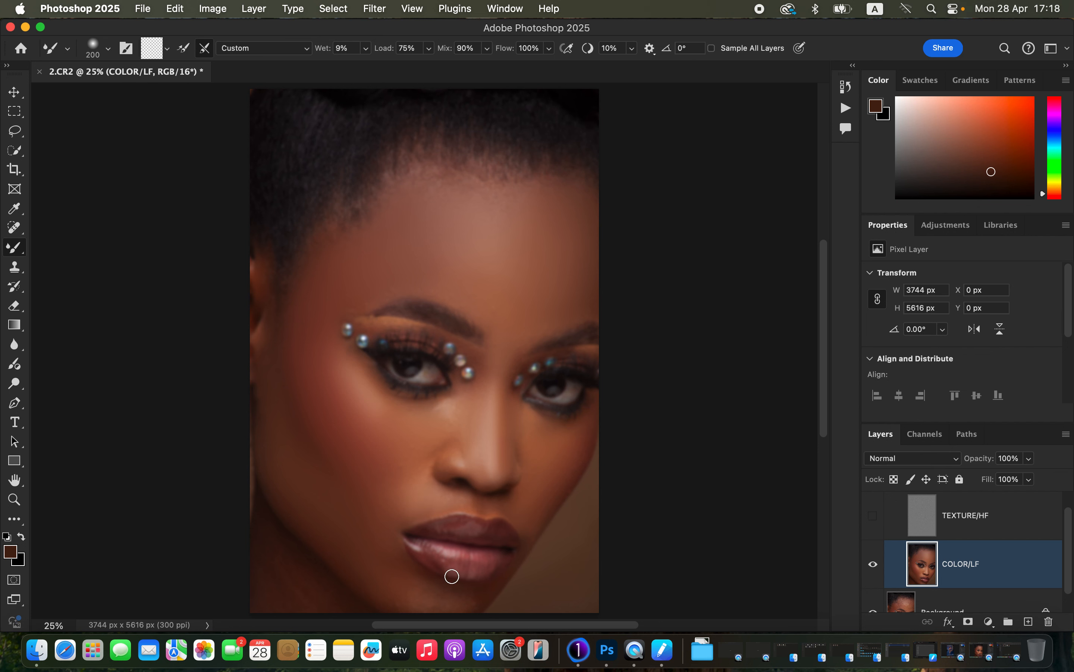
Step: Make a second Mixer Brush pass over the forehead, cheeks, nose and chin, using a brush of about 500 to 800 px
{"action": "key", "text": "super+minus"}
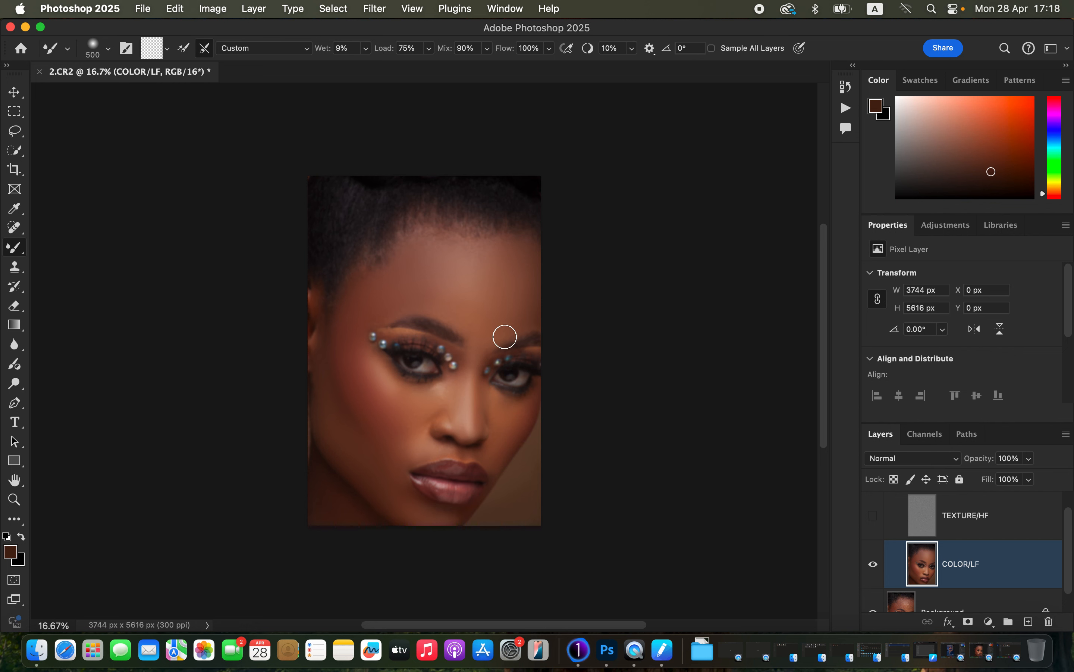
{"action": "mouse_move", "coordinate": [511, 321]}
{"action": "left_mouse_down"}
{"action": "mouse_move", "coordinate": [480, 324]}
{"action": "mouse_move", "coordinate": [491, 335]}
{"action": "mouse_move", "coordinate": [480, 339]}
{"action": "mouse_move", "coordinate": [529, 304]}
{"action": "mouse_move", "coordinate": [529, 264]}
{"action": "mouse_move", "coordinate": [529, 317]}
{"action": "left_mouse_up"}
{"action": "mouse_move", "coordinate": [504, 402]}
{"action": "left_mouse_down"}
{"action": "mouse_move", "coordinate": [446, 389]}
{"action": "mouse_move", "coordinate": [417, 414]}
{"action": "mouse_move", "coordinate": [414, 457]}
{"action": "mouse_move", "coordinate": [385, 463]}
{"action": "mouse_move", "coordinate": [424, 516]}
{"action": "left_mouse_up"}
{"action": "mouse_move", "coordinate": [360, 303]}
{"action": "left_mouse_down"}
{"action": "mouse_move", "coordinate": [371, 279]}
{"action": "mouse_move", "coordinate": [393, 296]}
{"action": "mouse_move", "coordinate": [464, 296]}
{"action": "mouse_move", "coordinate": [492, 332]}
{"action": "mouse_move", "coordinate": [531, 298]}
{"action": "left_mouse_up"}
{"action": "mouse_move", "coordinate": [525, 249]}
{"action": "left_mouse_down"}
{"action": "mouse_move", "coordinate": [515, 296]}
{"action": "mouse_move", "coordinate": [469, 382]}
{"action": "mouse_move", "coordinate": [438, 398]}
{"action": "mouse_move", "coordinate": [417, 456]}
{"action": "left_mouse_up"}
{"action": "left_click_drag", "start_coordinate": [502, 436], "coordinate": [504, 444]}
{"action": "mouse_move", "coordinate": [470, 398]}
{"action": "left_mouse_down"}
{"action": "mouse_move", "coordinate": [465, 429]}
{"action": "mouse_move", "coordinate": [468, 387]}
{"action": "mouse_move", "coordinate": [431, 412]}
{"action": "left_mouse_up"}
{"action": "mouse_move", "coordinate": [373, 451]}
{"action": "left_mouse_down"}
{"action": "mouse_move", "coordinate": [336, 451]}
{"action": "mouse_move", "coordinate": [324, 391]}
{"action": "left_mouse_up"}
{"action": "mouse_move", "coordinate": [408, 288]}
{"action": "left_mouse_down"}
{"action": "mouse_move", "coordinate": [424, 242]}
{"action": "mouse_move", "coordinate": [494, 254]}
{"action": "left_mouse_up"}
{"action": "mouse_move", "coordinate": [481, 289]}
{"action": "left_mouse_down"}
{"action": "mouse_move", "coordinate": [458, 287]}
{"action": "mouse_move", "coordinate": [483, 264]}
{"action": "mouse_move", "coordinate": [482, 275]}
{"action": "mouse_move", "coordinate": [531, 278]}
{"action": "left_mouse_up"}
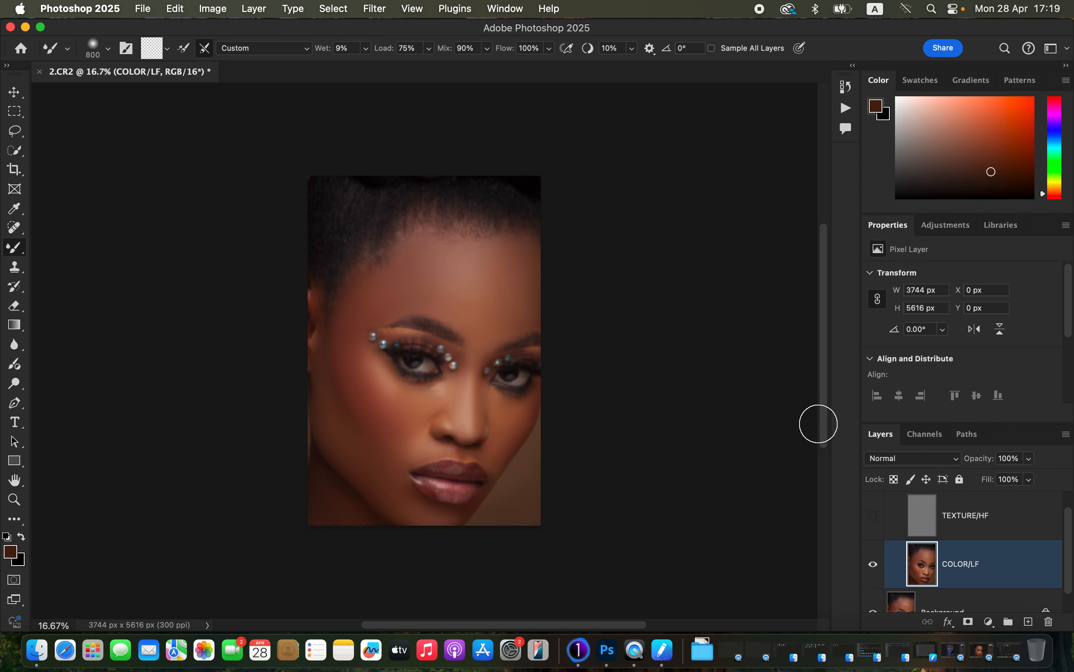
Step: Show the TEXTURE/HF layer and toggle the fs group's visibility to compare the portrait before and after smoothing
{"action": "left_click", "coordinate": [874, 515]}
{"action": "key", "text": "super+equal"}
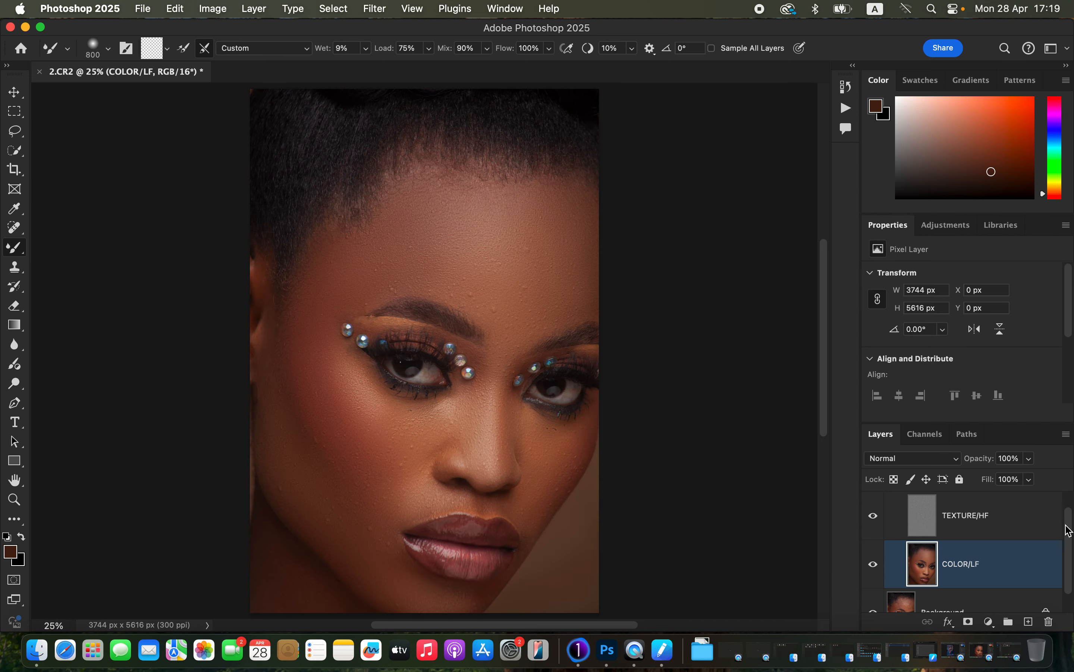
{"action": "left_click_drag", "start_coordinate": [1069, 531], "coordinate": [1070, 498]}
{"action": "left_click", "coordinate": [873, 503]}
{"action": "left_click", "coordinate": [876, 505]}
{"action": "left_click", "coordinate": [875, 504]}
{"action": "left_click", "coordinate": [876, 506]}
{"action": "left_click", "coordinate": [875, 506]}
{"action": "left_click", "coordinate": [876, 507]}
{"action": "left_click", "coordinate": [878, 509]}
{"action": "left_click", "coordinate": [878, 510]}
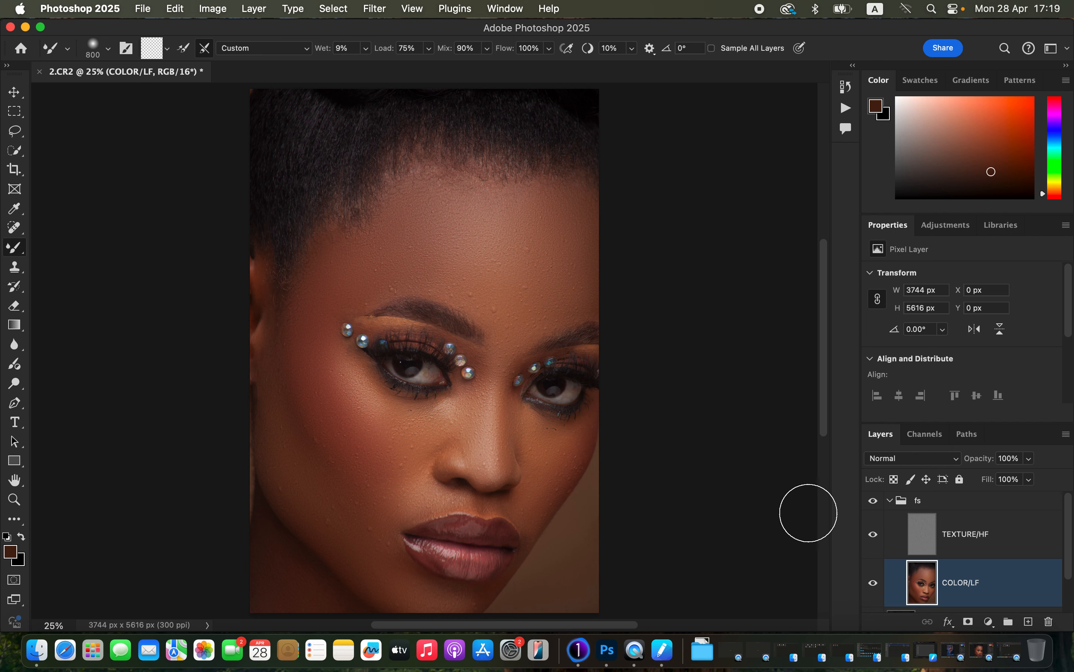
Step: Reduce the Mixer Brush to about 250 px and blend the skin beside the nose and around the mouth
{"action": "key", "text": "bracketleft"}
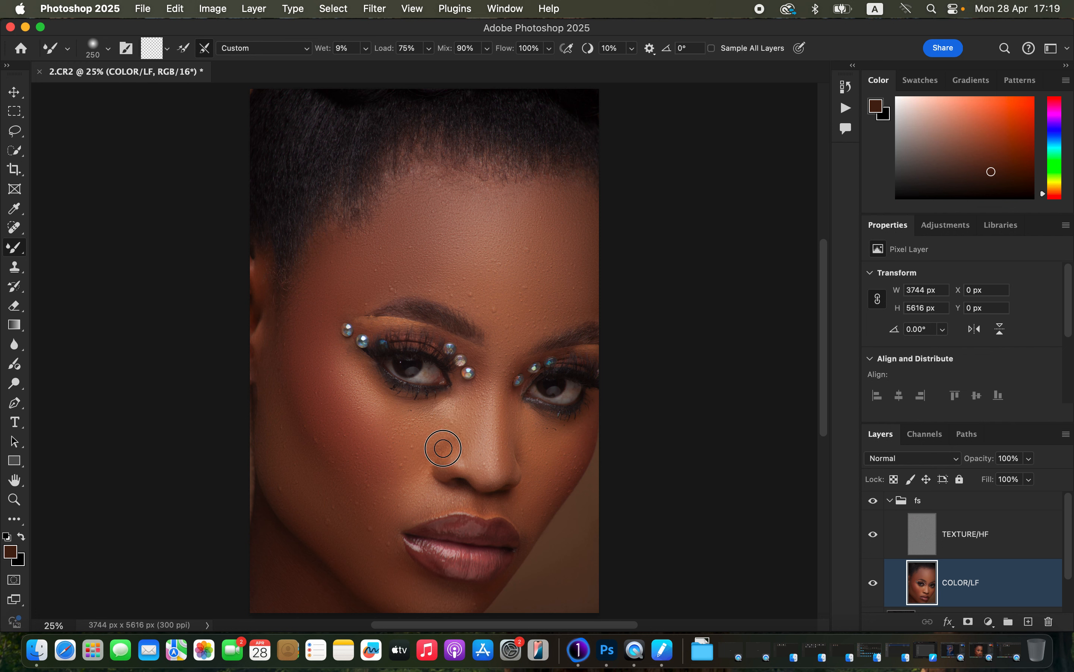
{"action": "mouse_move", "coordinate": [443, 448]}
{"action": "left_mouse_down"}
{"action": "mouse_move", "coordinate": [481, 469]}
{"action": "mouse_move", "coordinate": [557, 444]}
{"action": "mouse_move", "coordinate": [533, 430]}
{"action": "mouse_move", "coordinate": [584, 433]}
{"action": "mouse_move", "coordinate": [561, 469]}
{"action": "mouse_move", "coordinate": [558, 454]}
{"action": "mouse_move", "coordinate": [534, 513]}
{"action": "left_mouse_up"}
{"action": "mouse_move", "coordinate": [441, 520]}
{"action": "left_mouse_down"}
{"action": "mouse_move", "coordinate": [420, 511]}
{"action": "mouse_move", "coordinate": [393, 543]}
{"action": "mouse_move", "coordinate": [400, 561]}
{"action": "mouse_move", "coordinate": [380, 528]}
{"action": "left_mouse_up"}
Step: Lasso the forehead with a 20 px feather, apply a 33 px Gaussian Blur to it on COLOR/LF, and deselect
{"action": "left_click", "coordinate": [15, 137]}
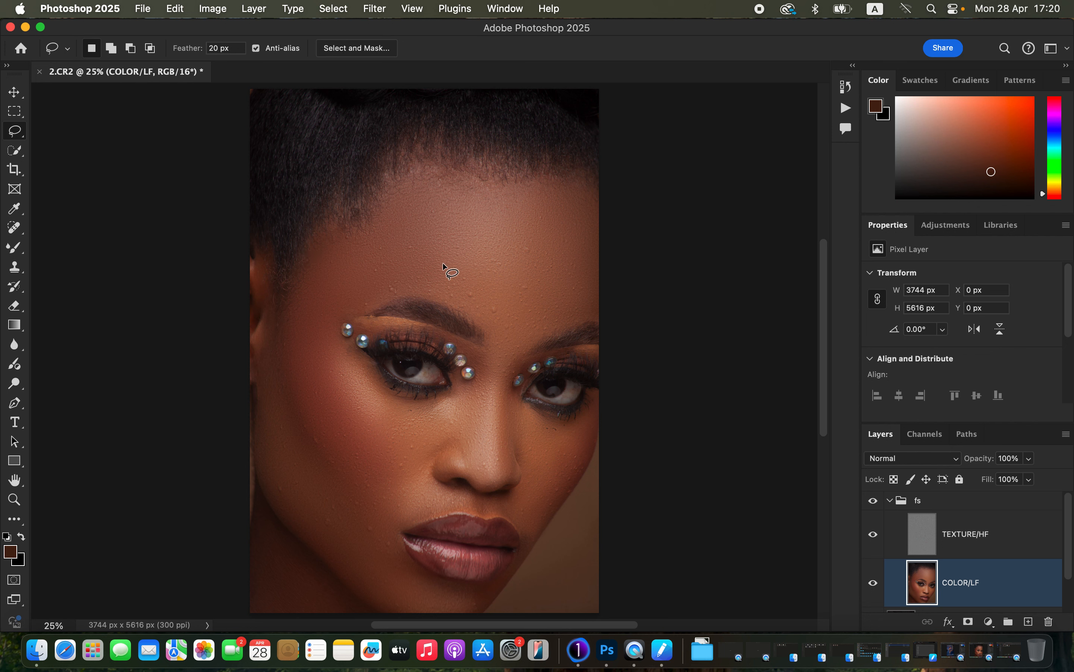
{"action": "mouse_move", "coordinate": [418, 175]}
{"action": "left_mouse_down"}
{"action": "mouse_move", "coordinate": [539, 188]}
{"action": "mouse_move", "coordinate": [573, 174]}
{"action": "mouse_move", "coordinate": [602, 234]}
{"action": "mouse_move", "coordinate": [599, 293]}
{"action": "mouse_move", "coordinate": [507, 351]}
{"action": "mouse_move", "coordinate": [470, 306]}
{"action": "mouse_move", "coordinate": [435, 293]}
{"action": "mouse_move", "coordinate": [386, 291]}
{"action": "mouse_move", "coordinate": [310, 328]}
{"action": "mouse_move", "coordinate": [295, 319]}
{"action": "mouse_move", "coordinate": [306, 247]}
{"action": "mouse_move", "coordinate": [346, 245]}
{"action": "mouse_move", "coordinate": [416, 176]}
{"action": "left_mouse_up"}
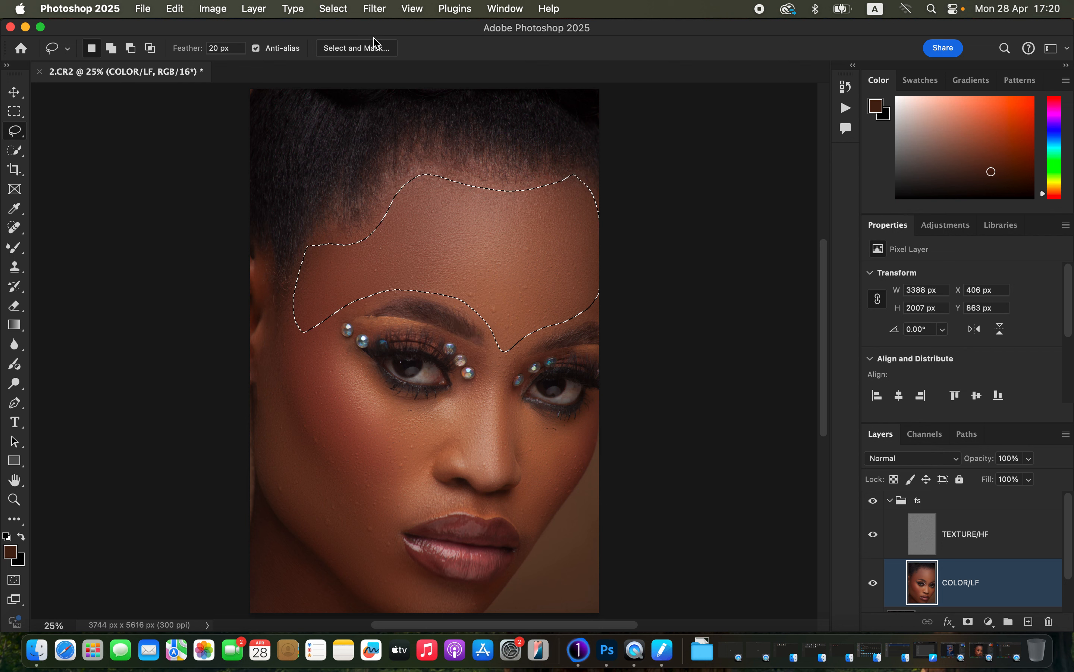
{"action": "left_click", "coordinate": [374, 9]}
{"action": "mouse_move", "coordinate": [427, 182]}
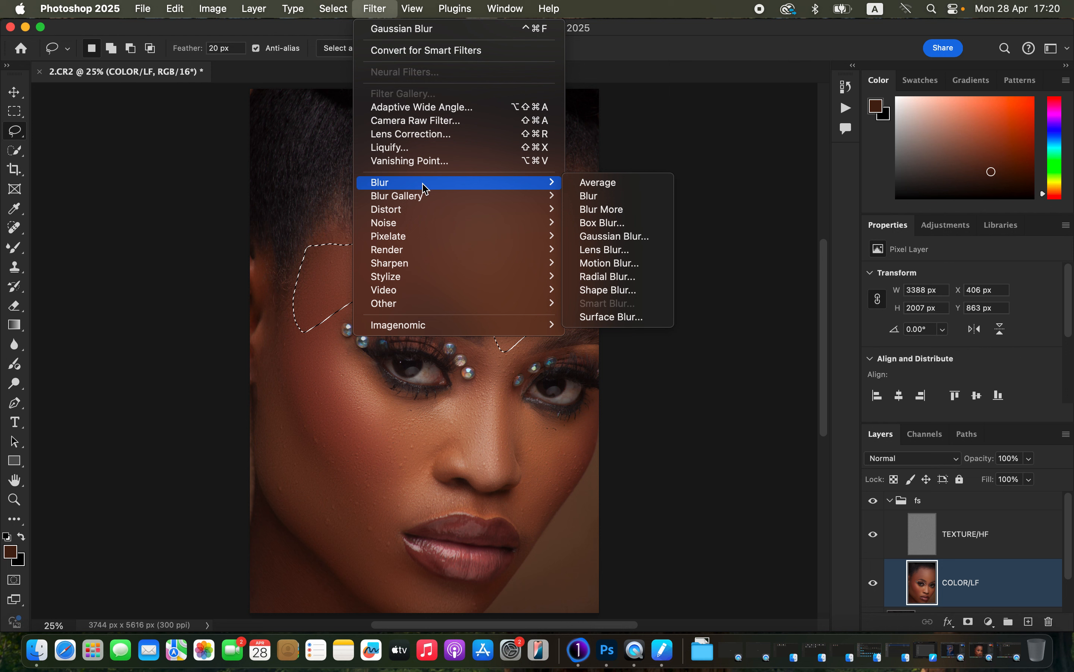
{"action": "left_click", "coordinate": [647, 236]}
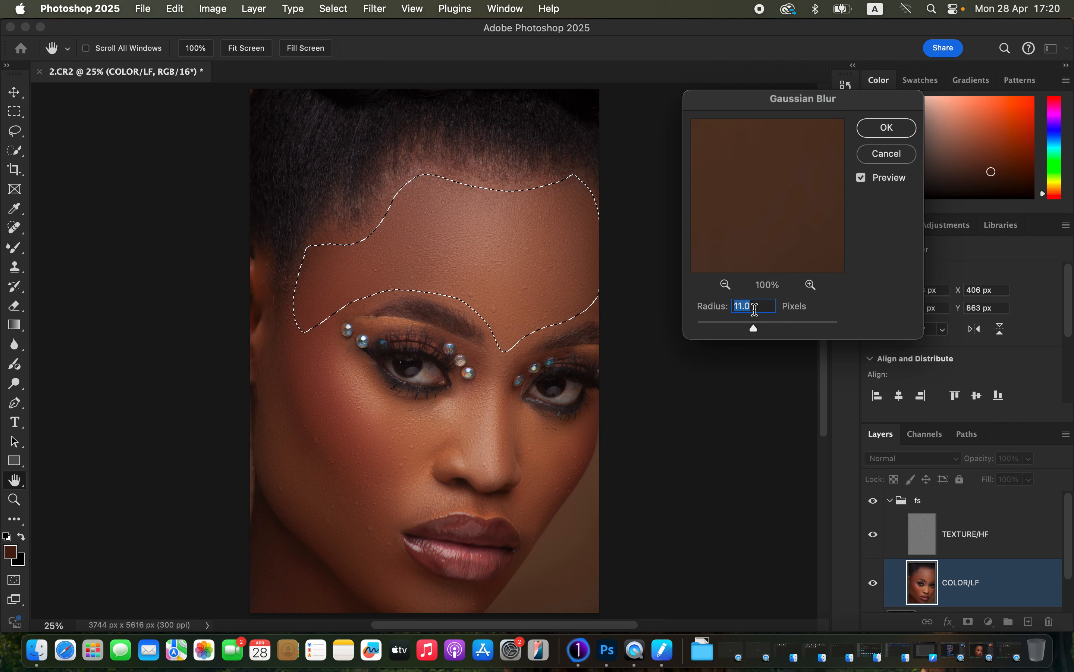
{"action": "type", "text": "3"}
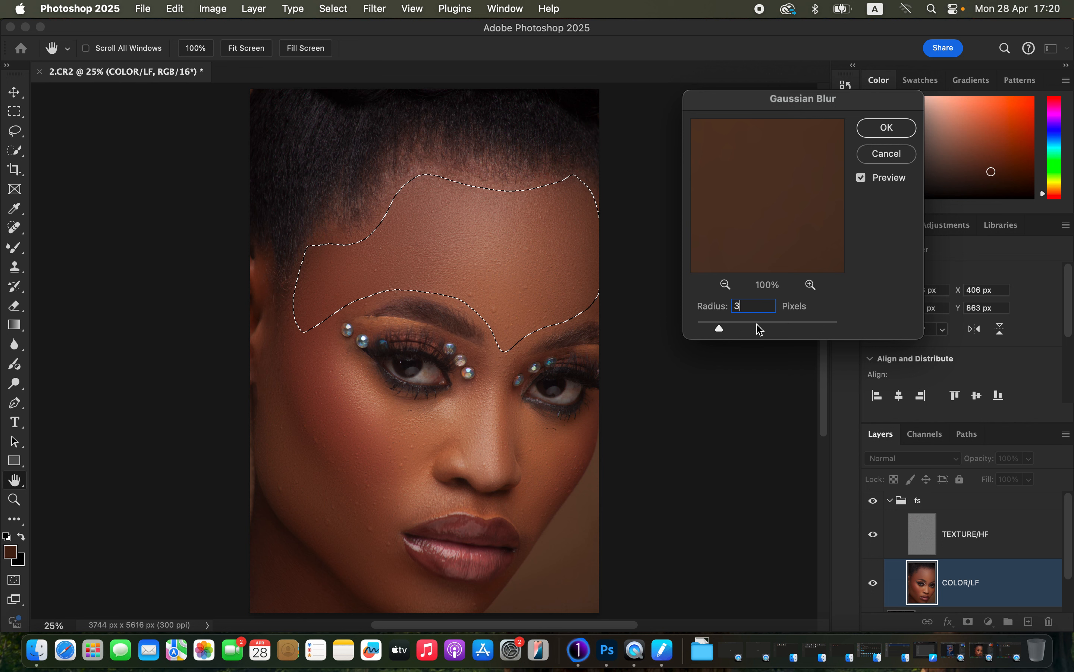
{"action": "type", "text": "3"}
{"action": "left_click", "coordinate": [886, 128]}
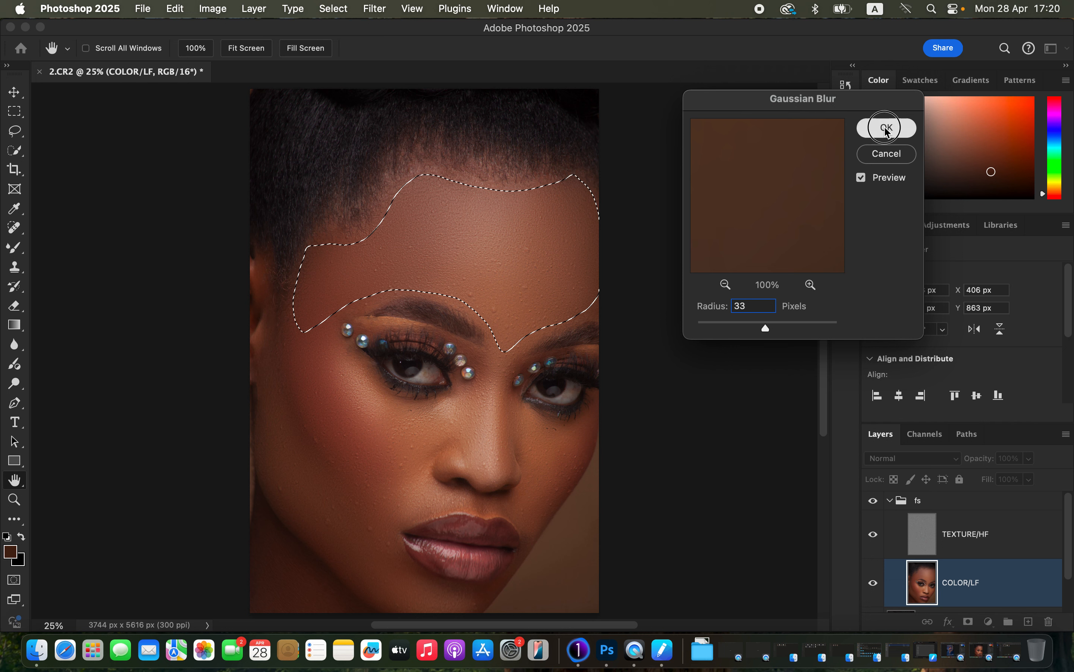
{"action": "left_click", "coordinate": [559, 391]}
Step: Lasso the strip from the temple down the larger cheek, apply a 33 px Gaussian Blur, and deselect
{"action": "mouse_move", "coordinate": [303, 282]}
{"action": "left_mouse_down"}
{"action": "mouse_move", "coordinate": [291, 381]}
{"action": "mouse_move", "coordinate": [320, 442]}
{"action": "mouse_move", "coordinate": [380, 489]}
{"action": "mouse_move", "coordinate": [398, 455]}
{"action": "mouse_move", "coordinate": [332, 342]}
{"action": "mouse_move", "coordinate": [323, 263]}
{"action": "left_mouse_up"}
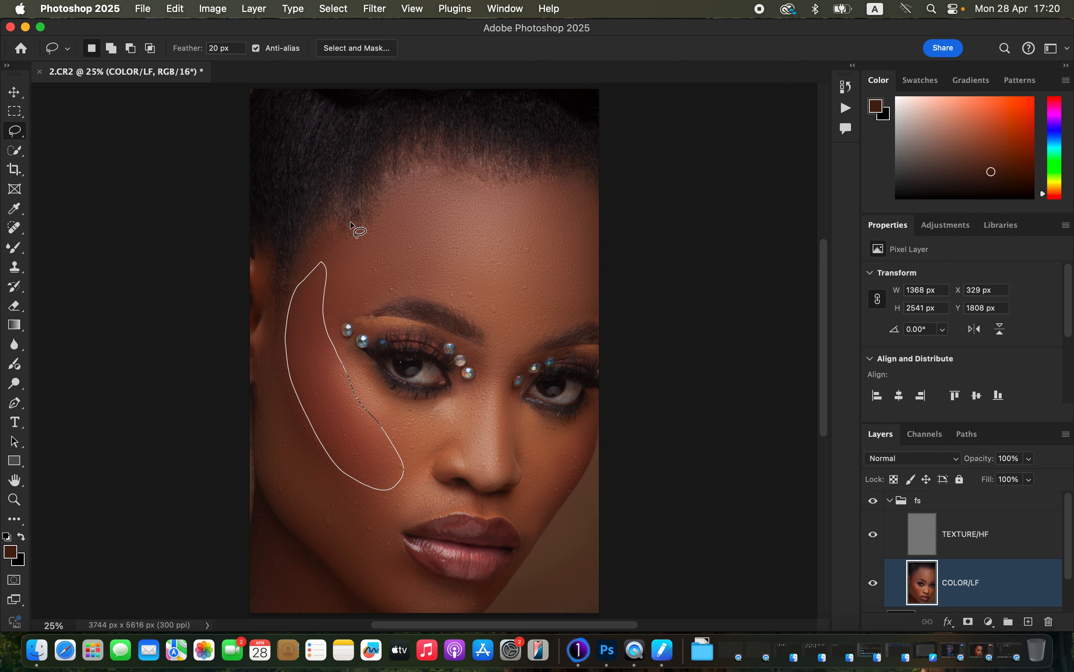
{"action": "left_click", "coordinate": [374, 9]}
{"action": "mouse_move", "coordinate": [544, 182]}
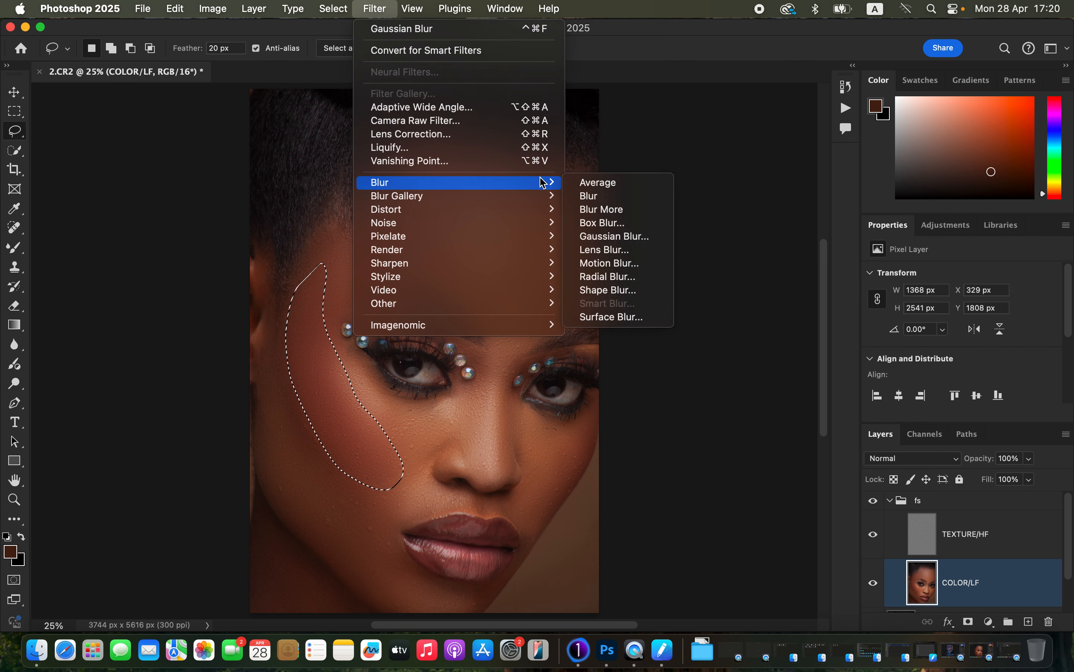
{"action": "left_click", "coordinate": [628, 240]}
{"action": "left_click", "coordinate": [885, 127]}
{"action": "left_click", "coordinate": [565, 461]}
Step: Lasso the narrow far cheek below the eye at the image's right edge and apply a 33 px Gaussian Blur
{"action": "mouse_move", "coordinate": [519, 405]}
{"action": "left_mouse_down"}
{"action": "mouse_move", "coordinate": [586, 421]}
{"action": "mouse_move", "coordinate": [600, 408]}
{"action": "mouse_move", "coordinate": [582, 460]}
{"action": "mouse_move", "coordinate": [522, 526]}
{"action": "mouse_move", "coordinate": [519, 407]}
{"action": "left_mouse_up"}
{"action": "left_click", "coordinate": [375, 8]}
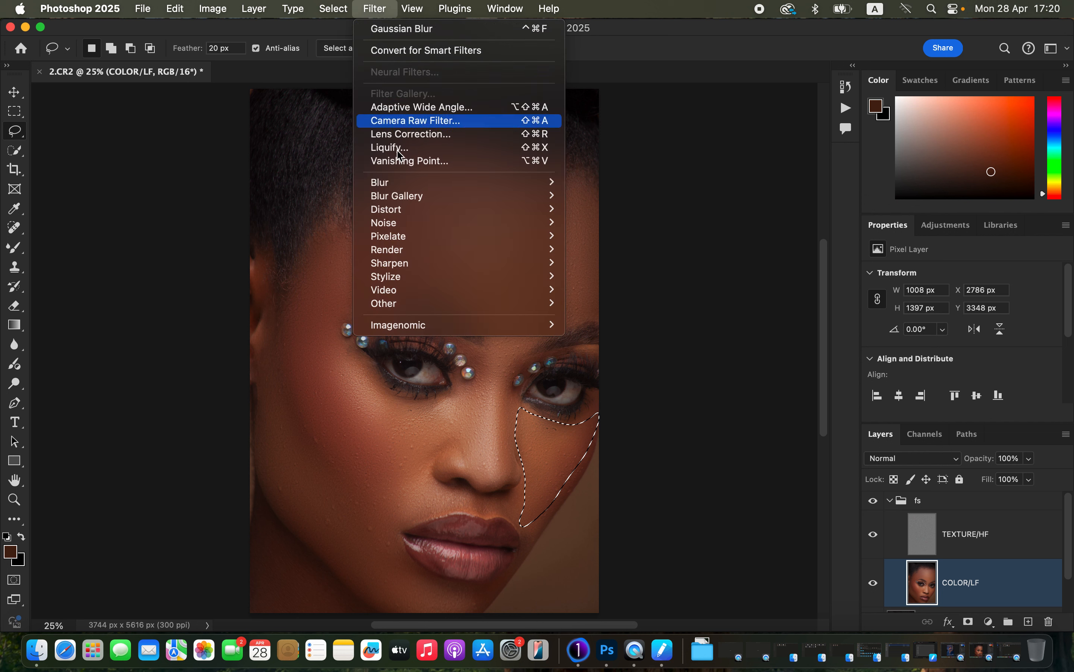
{"action": "mouse_move", "coordinate": [430, 189]}
{"action": "left_click", "coordinate": [653, 236]}
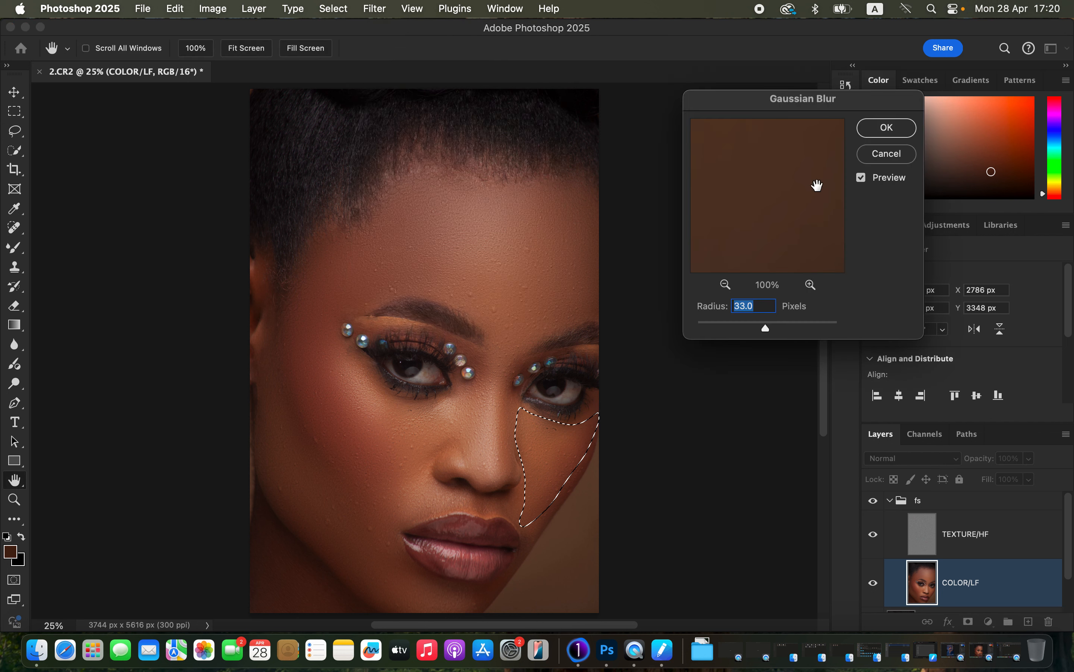
{"action": "left_click", "coordinate": [883, 130]}
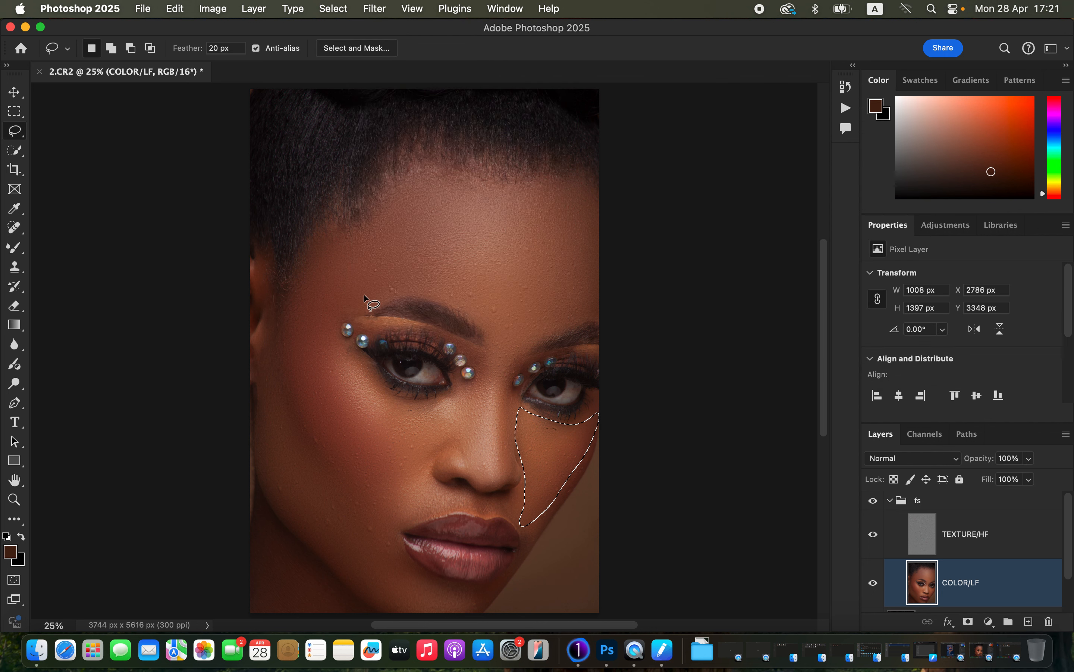
Step: Fade the Gaussian Blur on the far cheek to 75% opacity in Normal mode and deselect
{"action": "right_click", "coordinate": [541, 459]}
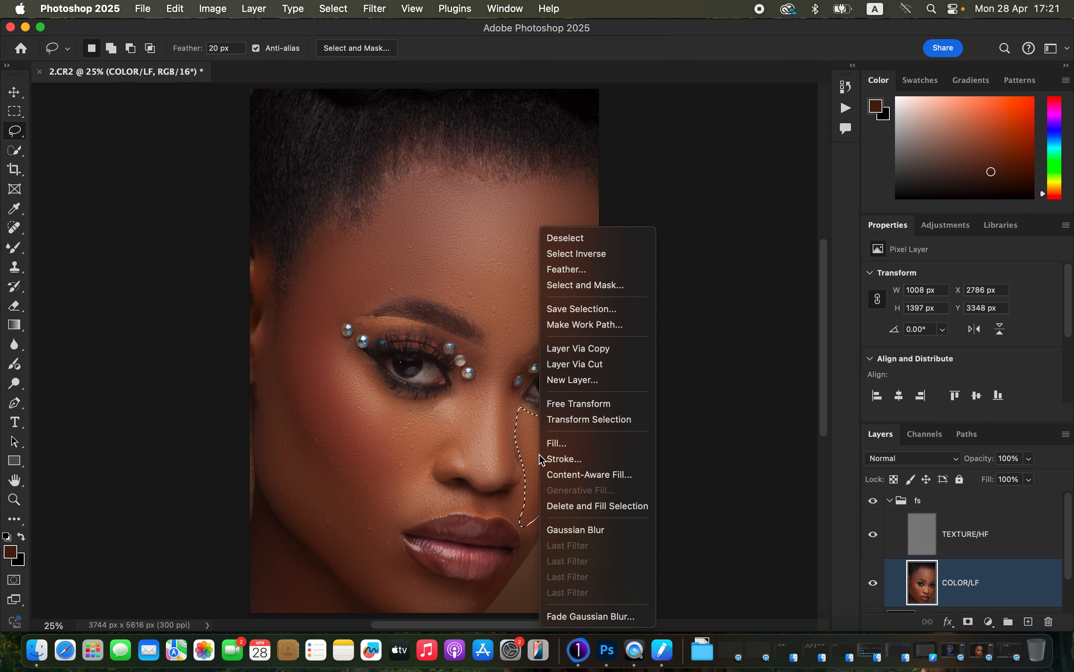
{"action": "left_click", "coordinate": [582, 616]}
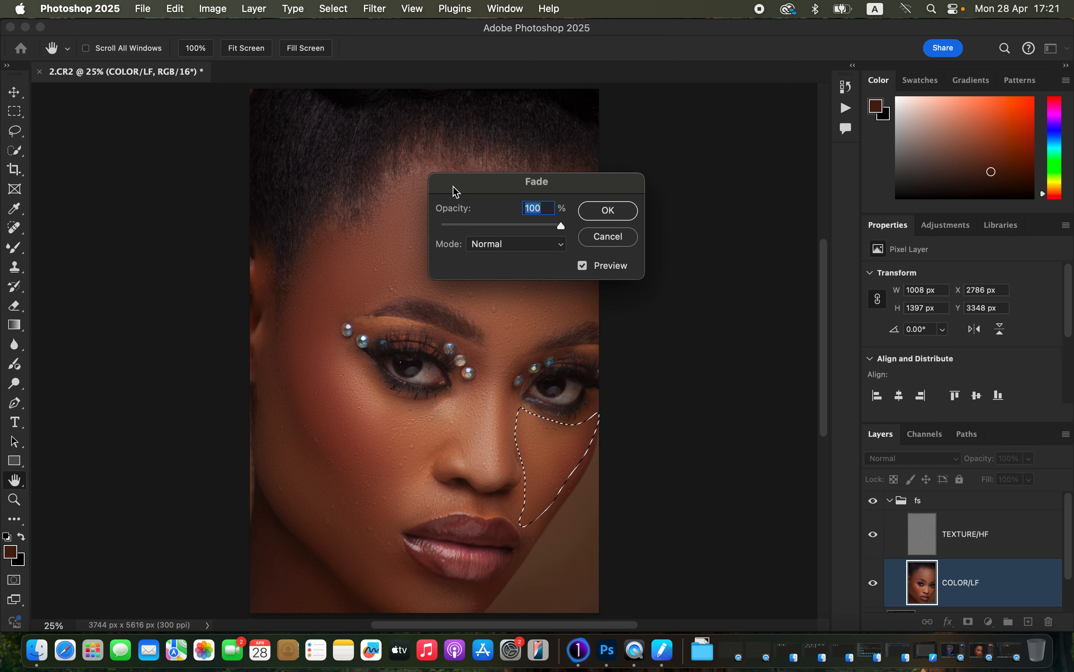
{"action": "left_click_drag", "start_coordinate": [562, 227], "coordinate": [534, 233]}
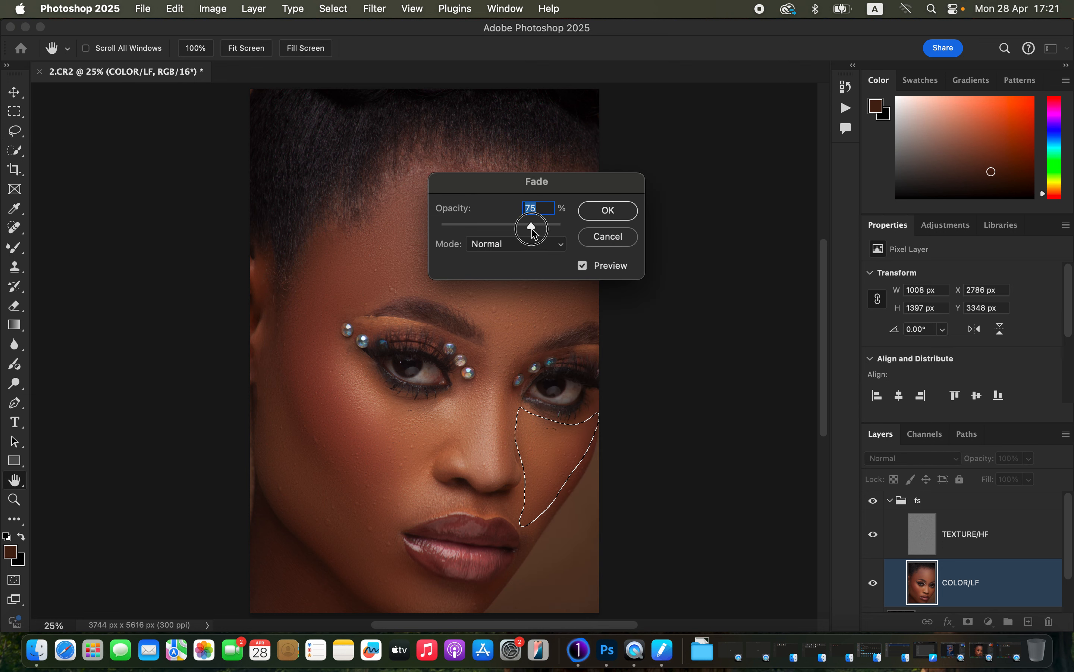
{"action": "left_click", "coordinate": [611, 214]}
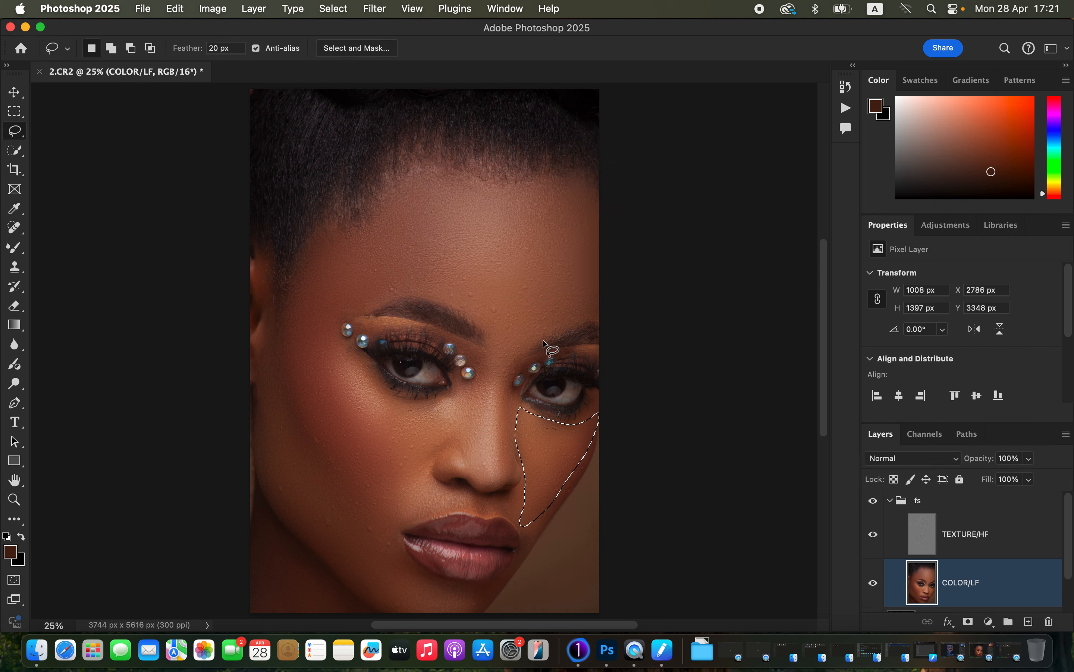
{"action": "left_click", "coordinate": [488, 399]}
Step: Lasso the area under the near eye beside the nose, apply a 33 px Gaussian Blur, and deselect
{"action": "mouse_move", "coordinate": [375, 389]}
{"action": "left_mouse_down"}
{"action": "mouse_move", "coordinate": [390, 454]}
{"action": "mouse_move", "coordinate": [403, 459]}
{"action": "mouse_move", "coordinate": [466, 421]}
{"action": "mouse_move", "coordinate": [373, 380]}
{"action": "left_mouse_up"}
{"action": "left_click", "coordinate": [374, 9]}
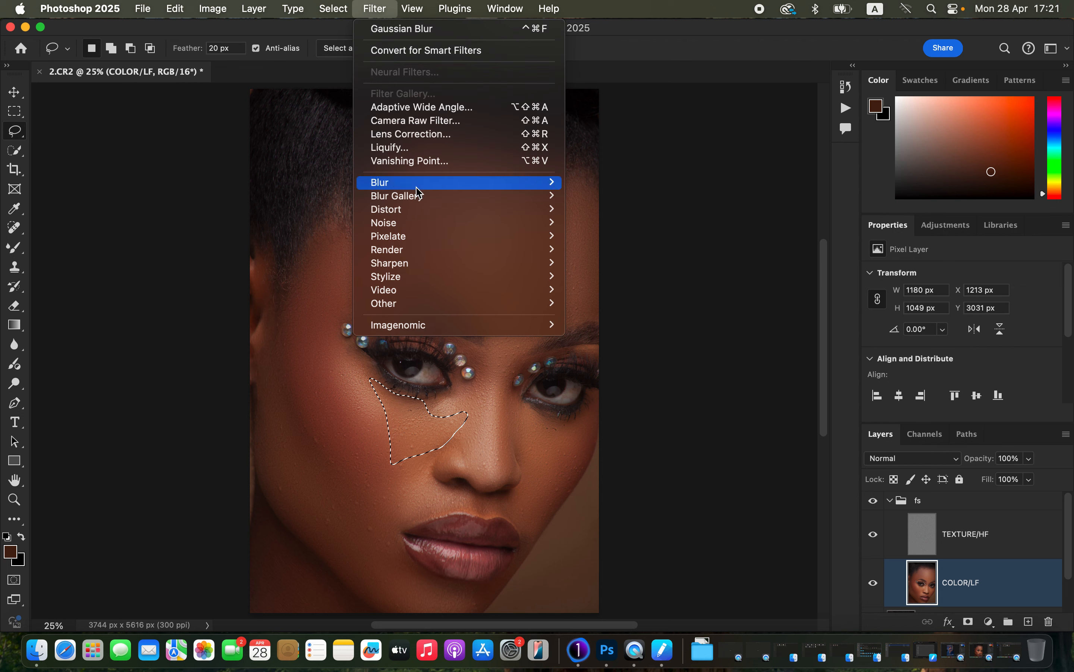
{"action": "mouse_move", "coordinate": [555, 183]}
{"action": "left_click", "coordinate": [614, 236]}
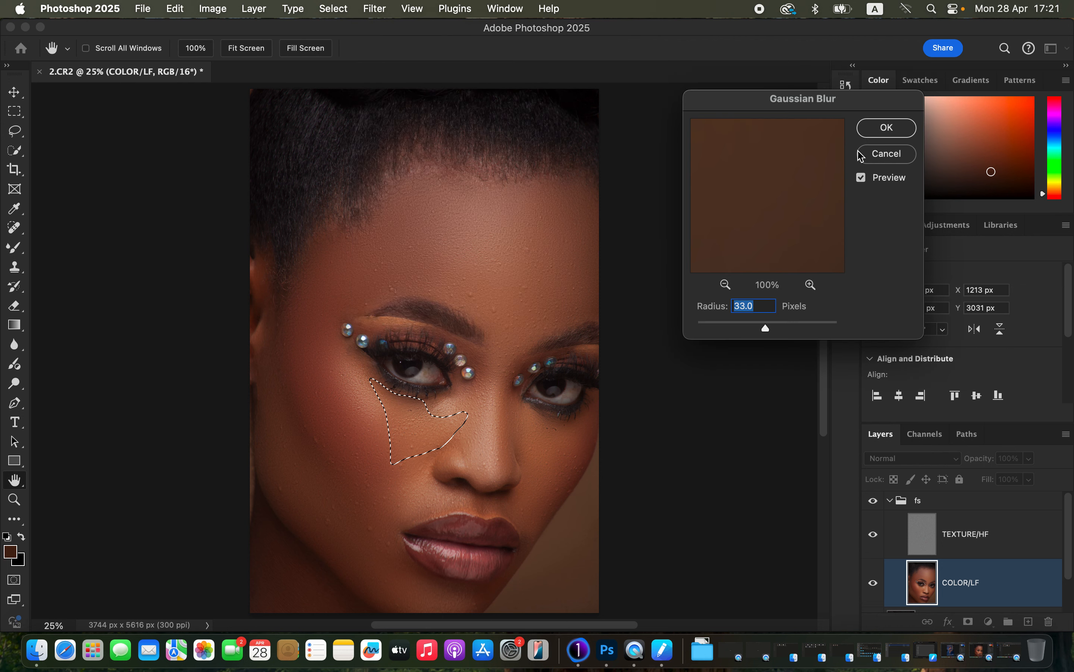
{"action": "left_click", "coordinate": [893, 128]}
{"action": "key", "text": "super+d"}
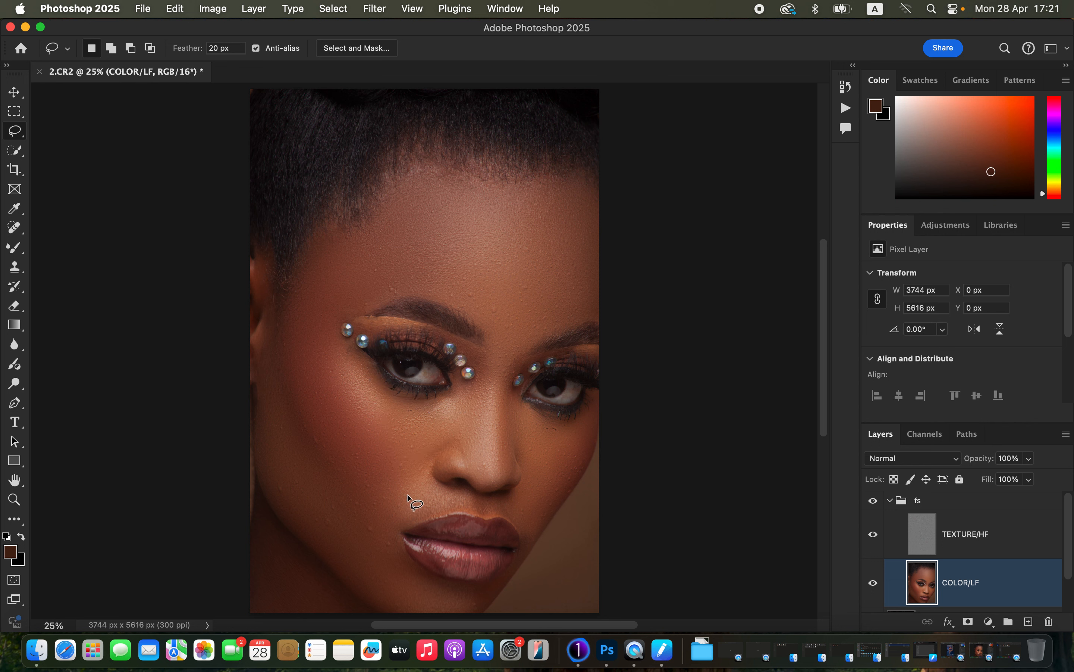
Step: Lasso the skin between the nostril and the mouth corner, apply Gaussian Blur to it, and deselect
{"action": "mouse_move", "coordinate": [429, 478]}
{"action": "left_mouse_down"}
{"action": "mouse_move", "coordinate": [379, 520]}
{"action": "mouse_move", "coordinate": [453, 510]}
{"action": "mouse_move", "coordinate": [427, 480]}
{"action": "mouse_move", "coordinate": [464, 502]}
{"action": "left_mouse_up"}
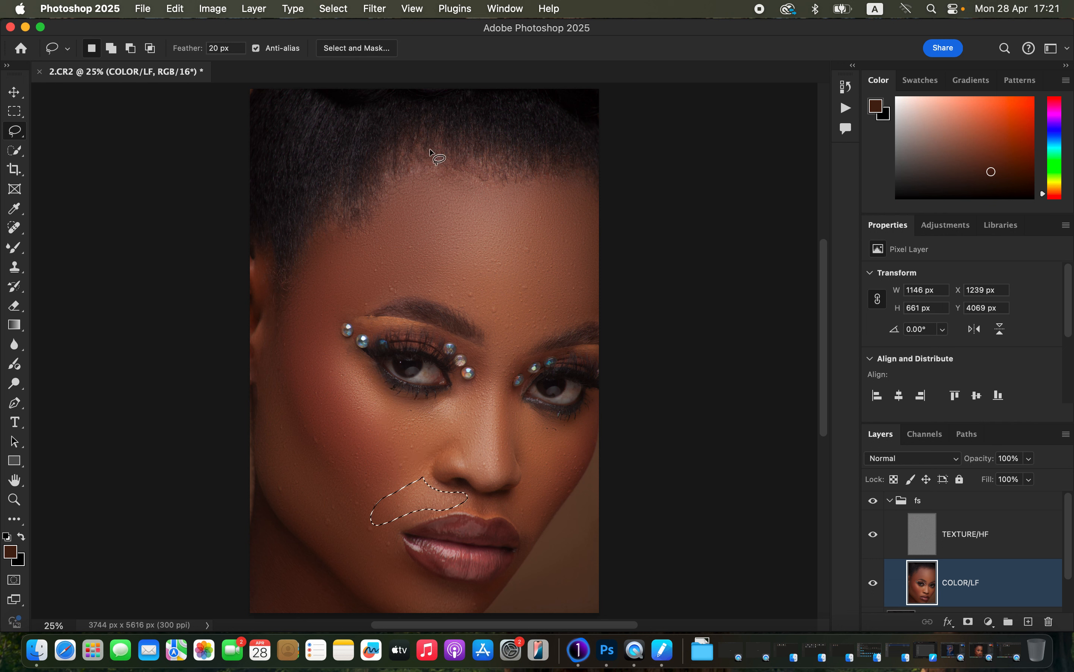
{"action": "left_click", "coordinate": [375, 9]}
{"action": "mouse_move", "coordinate": [418, 183]}
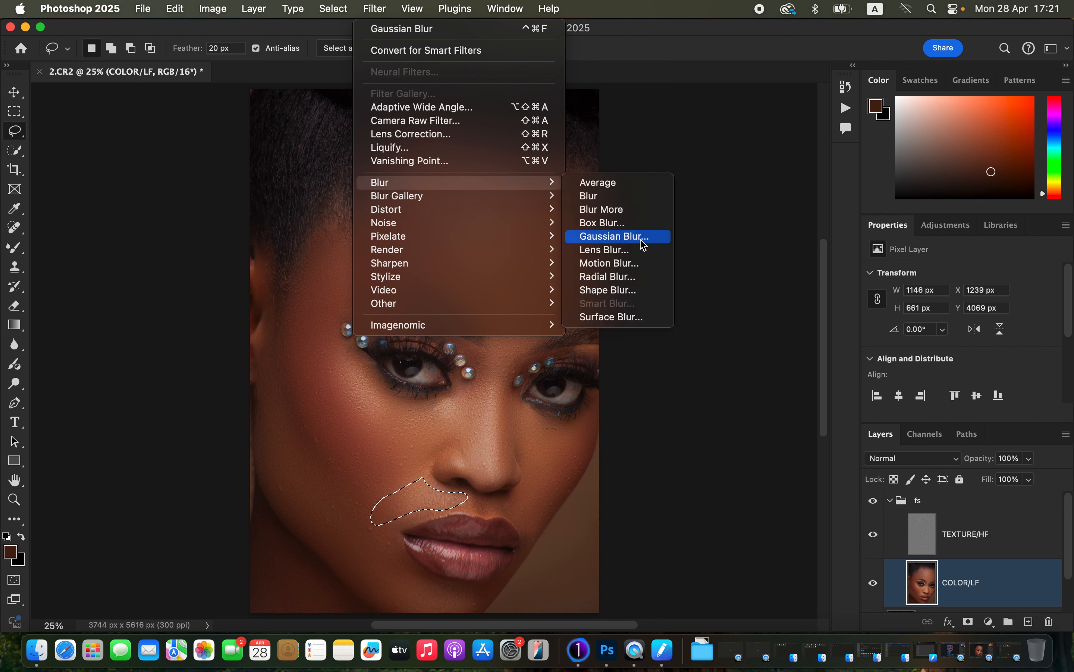
{"action": "left_click", "coordinate": [628, 236]}
{"action": "left_click", "coordinate": [887, 128]}
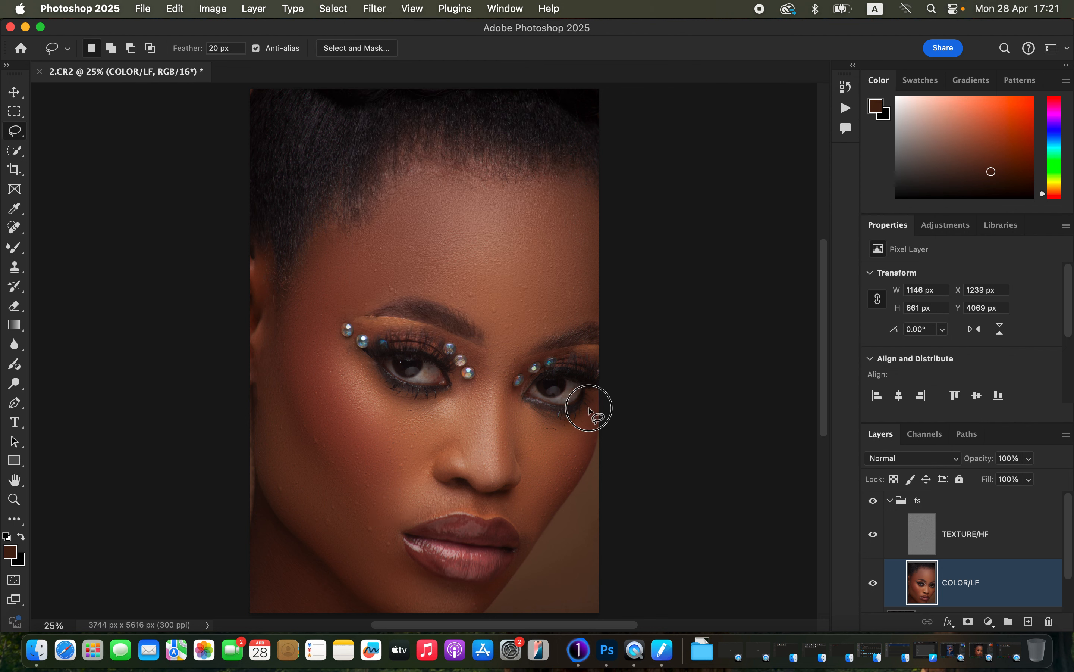
Step: Lasso the skin from the lower near cheek around the mouth corner to the chin, apply Gaussian Blur to it, and deselect
{"action": "key", "text": "super+d"}
{"action": "mouse_move", "coordinate": [394, 536]}
{"action": "left_mouse_down"}
{"action": "mouse_move", "coordinate": [376, 510]}
{"action": "mouse_move", "coordinate": [329, 513]}
{"action": "mouse_move", "coordinate": [354, 561]}
{"action": "mouse_move", "coordinate": [408, 609]}
{"action": "mouse_move", "coordinate": [465, 603]}
{"action": "mouse_move", "coordinate": [432, 590]}
{"action": "mouse_move", "coordinate": [394, 537]}
{"action": "left_mouse_up"}
{"action": "left_click", "coordinate": [375, 8]}
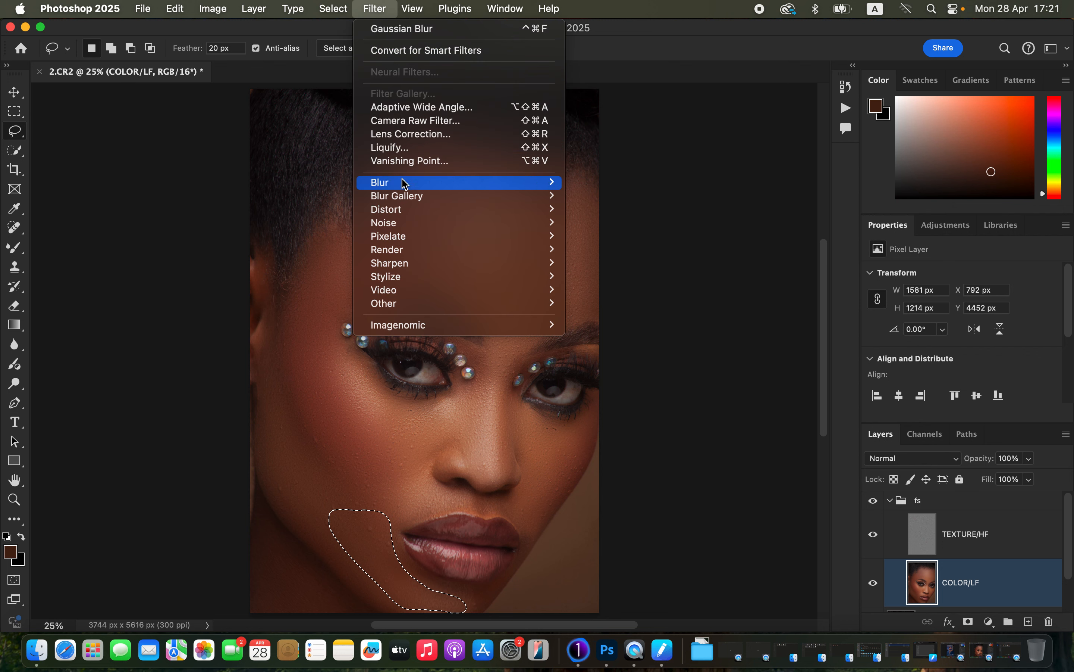
{"action": "mouse_move", "coordinate": [413, 187]}
{"action": "left_click", "coordinate": [592, 239]}
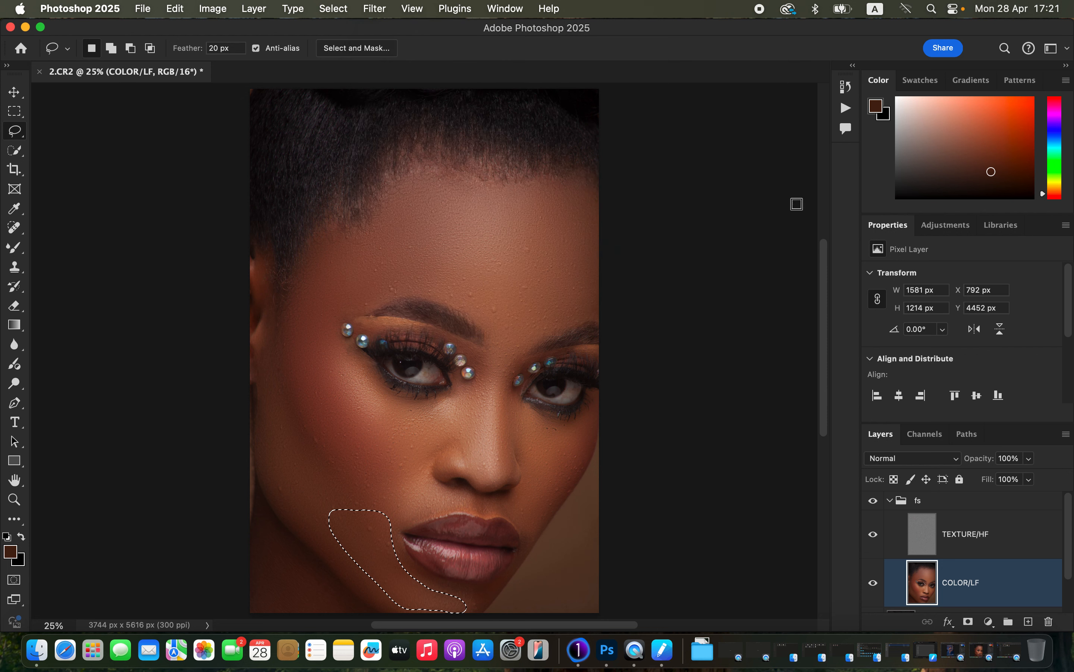
{"action": "left_click", "coordinate": [871, 137]}
{"action": "key", "text": "super+d"}
{"action": "left_click", "coordinate": [876, 508]}
{"action": "left_click", "coordinate": [876, 507]}
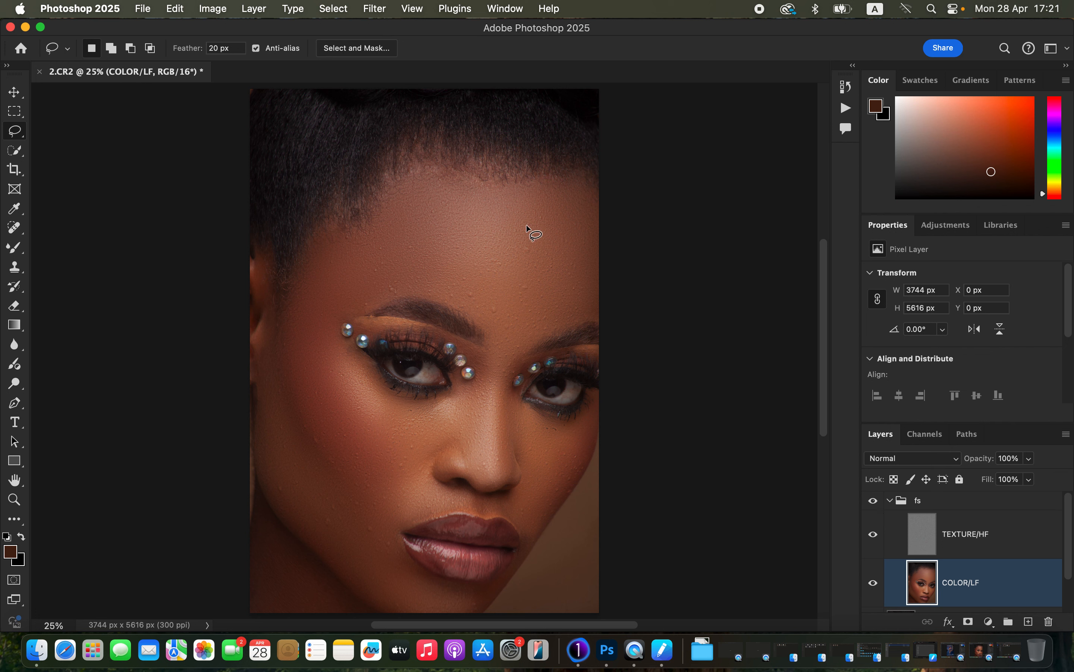
Step: Select the TEXTURE/HF layer and set up the Clone Stamp with a soft 70 px brush sampling Current Layer
{"action": "left_click", "coordinate": [995, 548]}
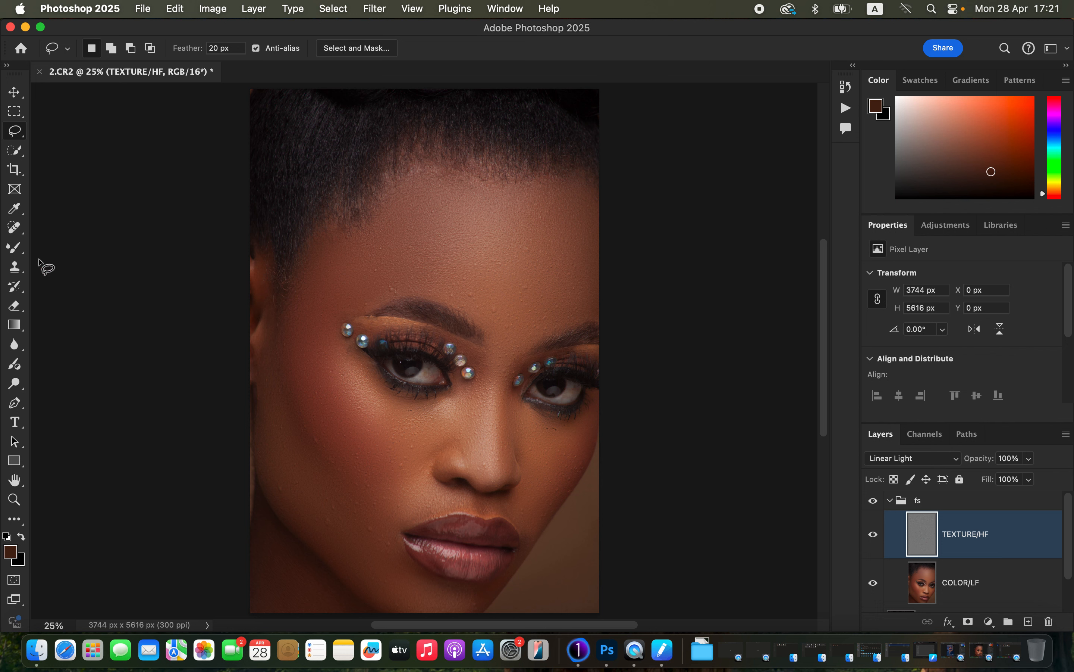
{"action": "left_click", "coordinate": [20, 272]}
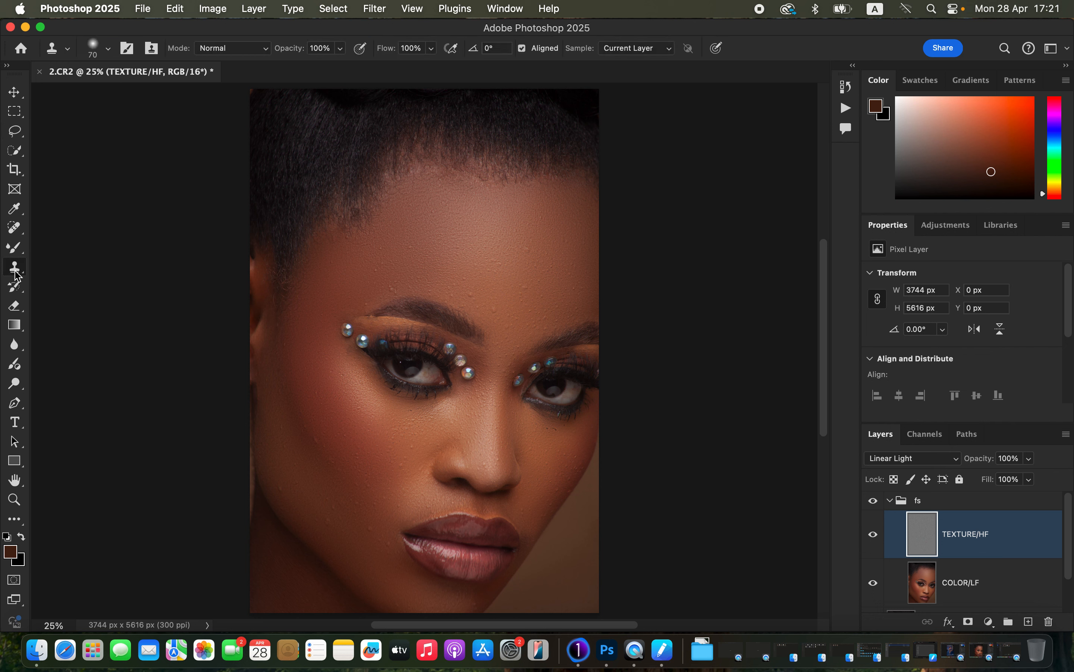
{"action": "left_click", "coordinate": [107, 50]}
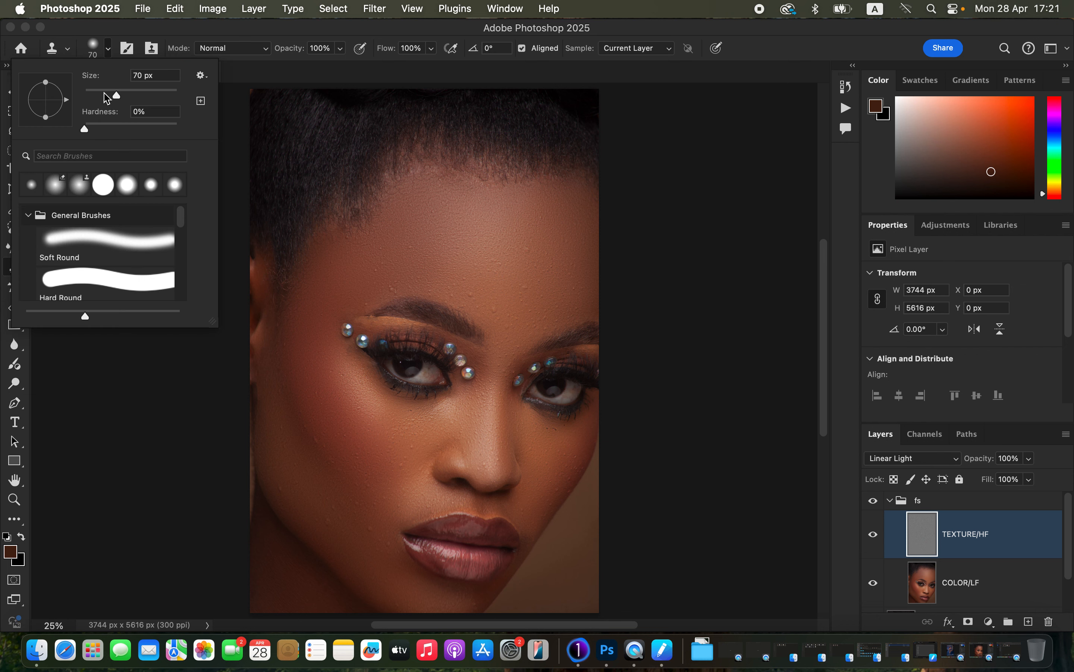
{"action": "left_click", "coordinate": [108, 48]}
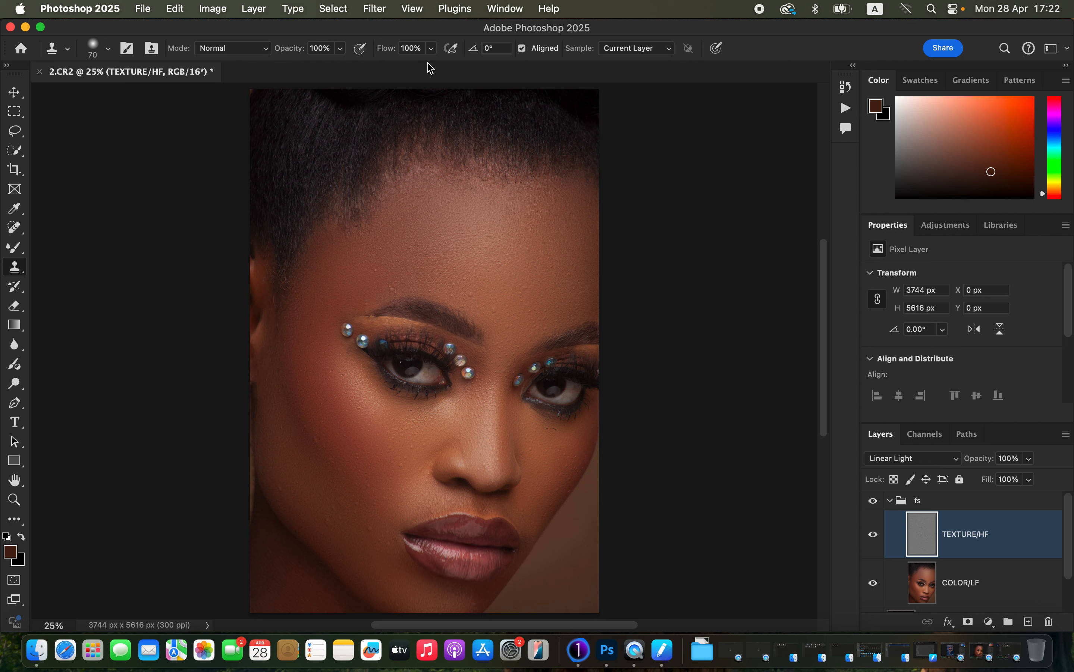
{"action": "left_click", "coordinate": [614, 55]}
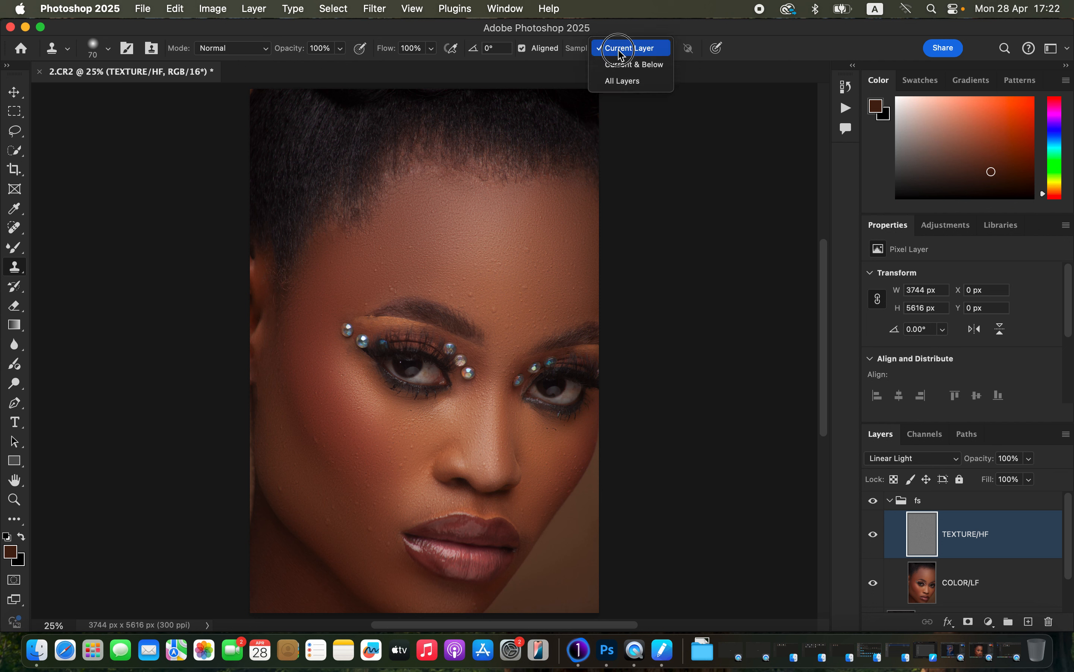
{"action": "left_click", "coordinate": [626, 51]}
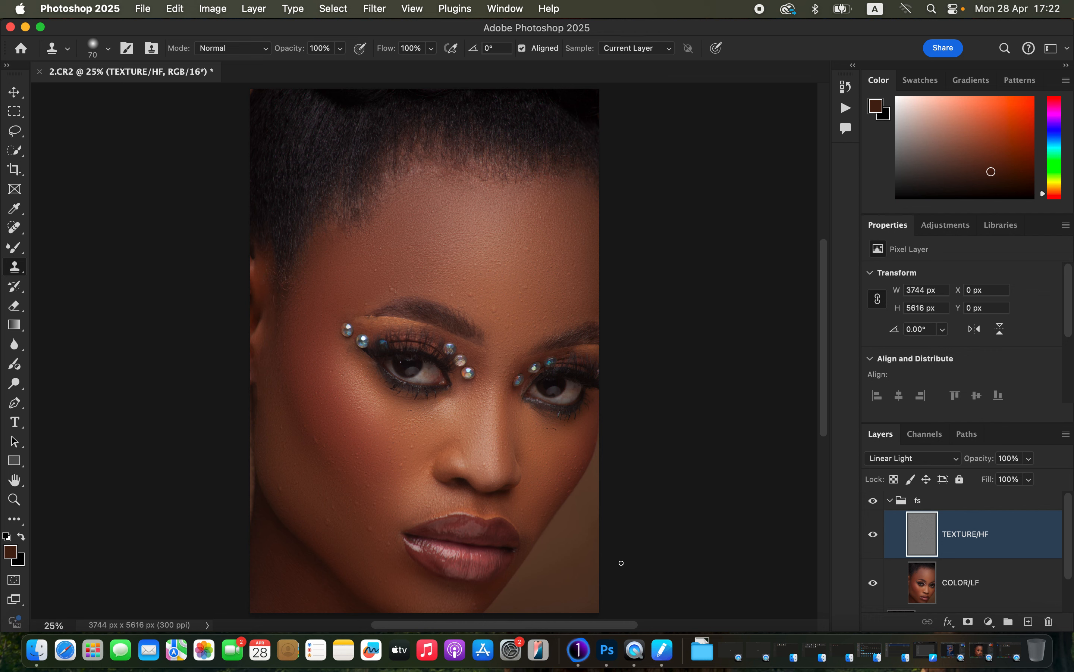
Step: Enlarge the Clone Stamp brush and clone clean texture over the bumps on the forehead above the far eyebrow
{"action": "key", "text": "super+equal"}
{"action": "key", "text": "super+equal"}
{"action": "key", "text": "super+equal"}
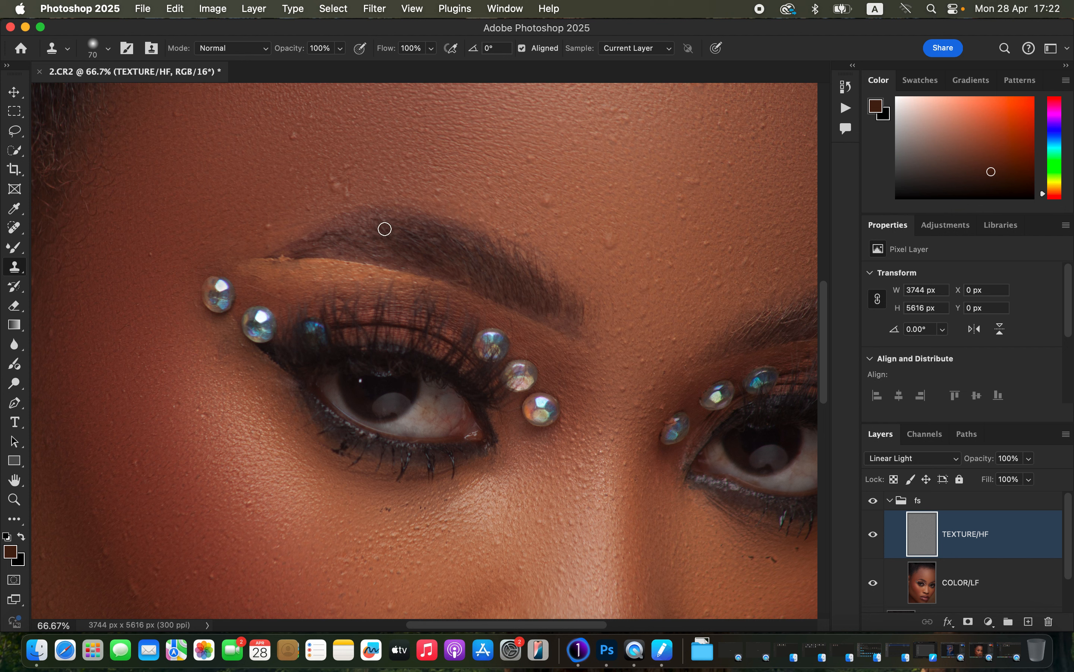
{"action": "scroll", "coordinate": [502, 282], "scroll_direction": "right", "scroll_amount": 3}
{"action": "scroll", "coordinate": [502, 282], "scroll_direction": "up", "scroll_amount": 2}
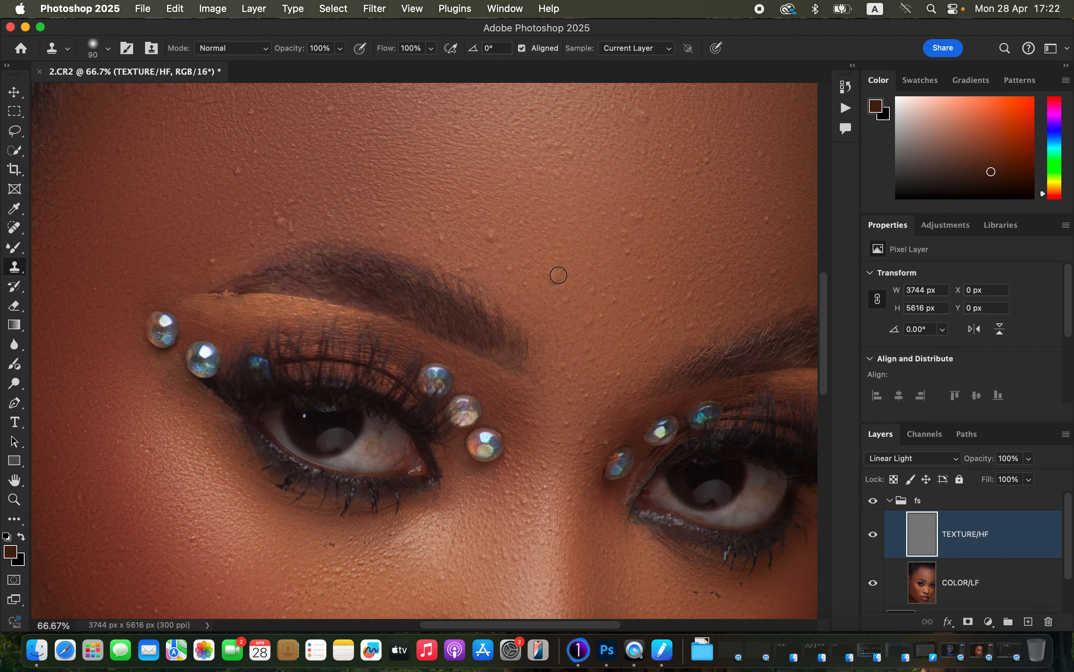
{"action": "key", "text": "bracketright"}
{"action": "key", "text": "bracketright"}
{"action": "key", "text": "bracketleft"}
{"action": "left_click_drag", "start_coordinate": [554, 275], "coordinate": [556, 275]}
{"action": "left_click", "coordinate": [654, 235], "text": "alt"}
{"action": "mouse_move", "coordinate": [638, 216]}
{"action": "left_mouse_down"}
{"action": "mouse_move", "coordinate": [647, 224]}
{"action": "mouse_move", "coordinate": [635, 216]}
{"action": "mouse_move", "coordinate": [623, 252]}
{"action": "left_mouse_up"}
{"action": "left_click", "coordinate": [686, 263], "text": "alt"}
{"action": "mouse_move", "coordinate": [682, 234]}
{"action": "left_mouse_down"}
{"action": "mouse_move", "coordinate": [693, 294]}
{"action": "mouse_move", "coordinate": [672, 275]}
{"action": "mouse_move", "coordinate": [680, 280]}
{"action": "left_mouse_up"}
Step: Clone smooth skin texture over the bumps between the far eyebrow's inner end and the centre of the brow area
{"action": "left_click", "coordinate": [649, 280]}
{"action": "left_click", "coordinate": [664, 311], "text": "alt"}
{"action": "left_click", "coordinate": [664, 308]}
{"action": "left_click", "coordinate": [652, 317]}
{"action": "left_click", "coordinate": [634, 317], "text": "alt"}
{"action": "left_click", "coordinate": [613, 296]}
{"action": "left_click", "coordinate": [618, 319], "text": "alt"}
{"action": "left_click", "coordinate": [601, 321]}
{"action": "left_click", "coordinate": [600, 321], "text": "alt"}
{"action": "left_click", "coordinate": [598, 290]}
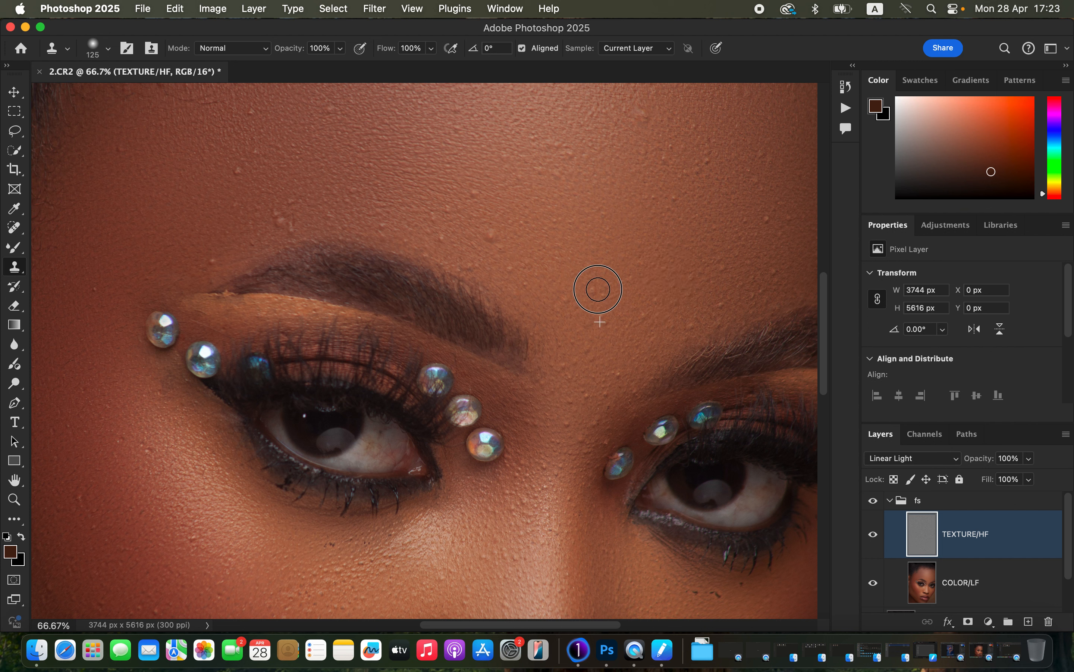
{"action": "left_click", "coordinate": [569, 305]}
Step: Clone clean texture over the bumps scattered on the forehead above the near eyebrow
{"action": "left_click", "coordinate": [514, 265], "text": "alt"}
{"action": "left_click", "coordinate": [496, 240]}
{"action": "left_click", "coordinate": [477, 191]}
{"action": "left_click", "coordinate": [283, 216]}
{"action": "left_click", "coordinate": [265, 180], "text": "alt"}
{"action": "left_click", "coordinate": [238, 170]}
{"action": "left_click", "coordinate": [253, 147]}
{"action": "left_click", "coordinate": [249, 114]}
Step: Clone clean texture over the bumps on the near temple and the middle of the forehead
{"action": "left_click", "coordinate": [247, 226], "text": "alt"}
{"action": "left_click", "coordinate": [214, 264]}
{"action": "left_click", "coordinate": [224, 219], "text": "alt"}
{"action": "left_click_drag", "start_coordinate": [168, 245], "coordinate": [107, 284]}
{"action": "left_click", "coordinate": [577, 226], "text": "alt"}
{"action": "mouse_move", "coordinate": [590, 191]}
{"action": "left_mouse_down"}
{"action": "mouse_move", "coordinate": [552, 191]}
{"action": "mouse_move", "coordinate": [566, 187]}
{"action": "mouse_move", "coordinate": [572, 160]}
{"action": "left_mouse_up"}
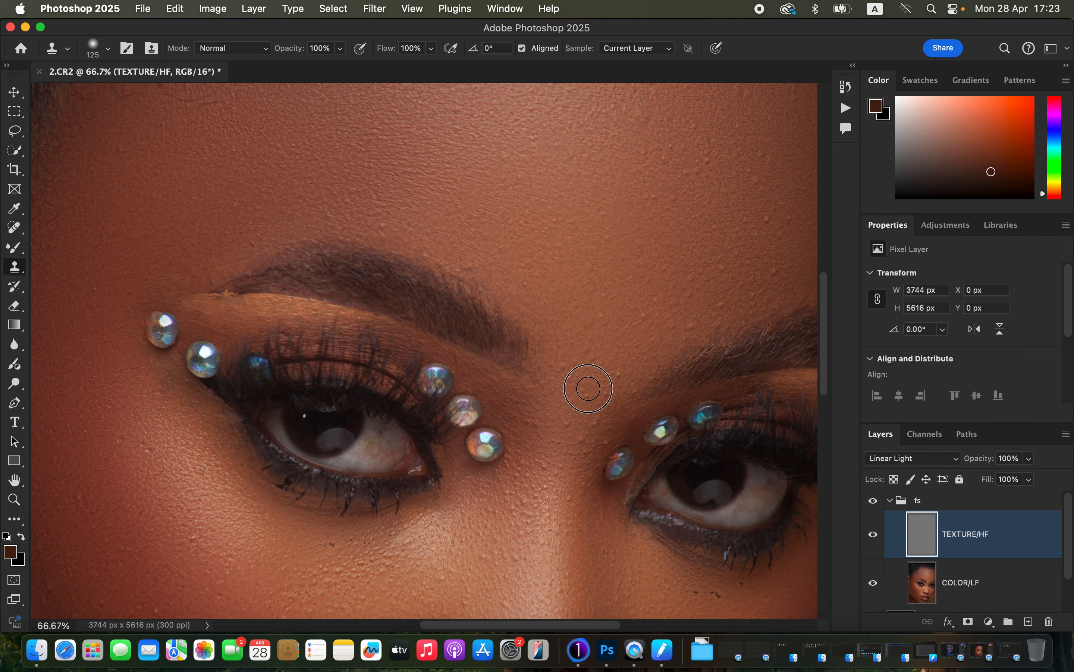
Step: Clone out the remaining bumps between the eyebrows and just above the inner end of the near eyebrow
{"action": "left_click", "coordinate": [568, 418], "text": "alt"}
{"action": "left_click", "coordinate": [571, 372], "text": "alt"}
{"action": "left_click_drag", "start_coordinate": [607, 389], "coordinate": [604, 398]}
{"action": "key", "text": "super+minus"}
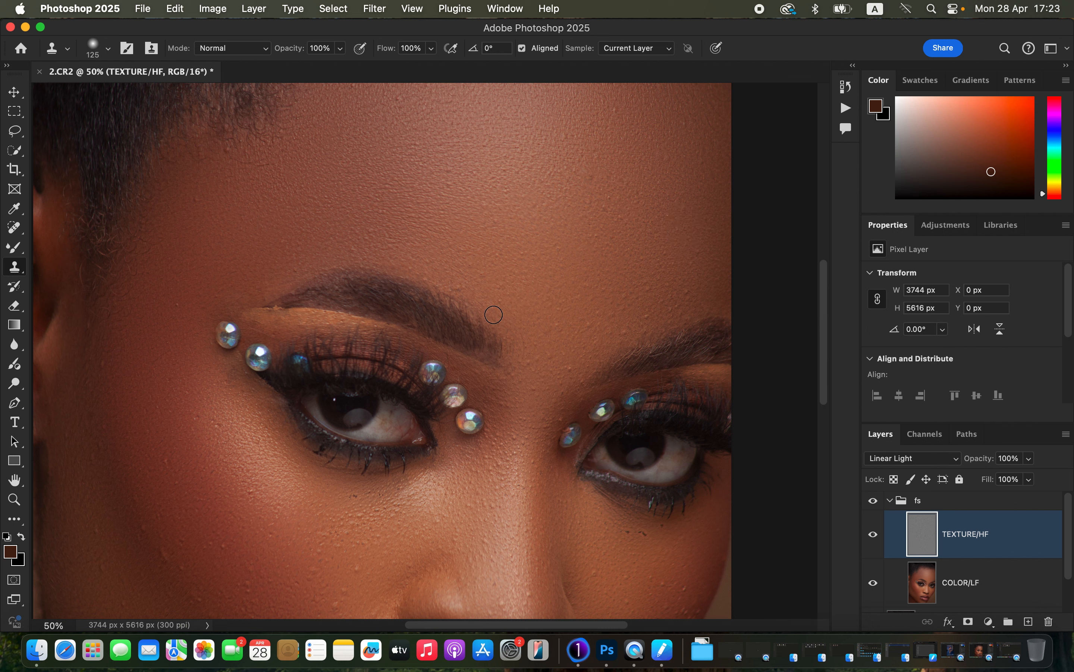
{"action": "left_click", "coordinate": [484, 289], "text": "alt"}
{"action": "left_click_drag", "start_coordinate": [462, 294], "coordinate": [460, 276]}
{"action": "left_click", "coordinate": [393, 248], "text": "alt"}
Step: Clone clean texture over the stray lash specks and bumps on the far cheek below the eye
{"action": "scroll", "coordinate": [628, 228], "scroll_direction": "down", "scroll_amount": 6}
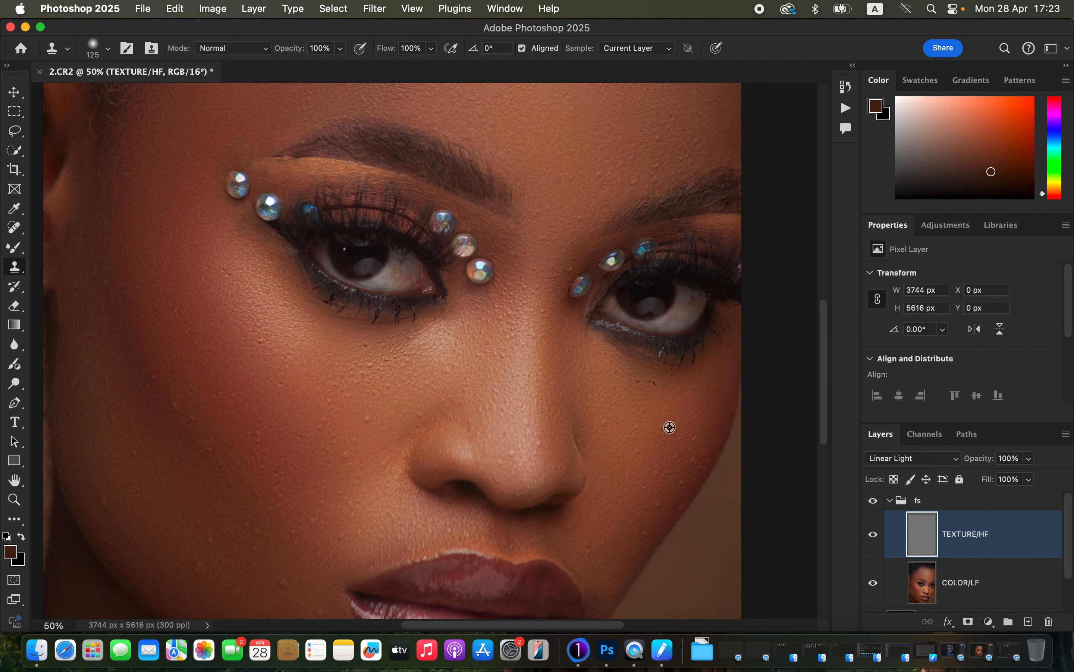
{"action": "mouse_move", "coordinate": [664, 389]}
{"action": "left_mouse_down"}
{"action": "mouse_move", "coordinate": [638, 380]}
{"action": "mouse_move", "coordinate": [658, 396]}
{"action": "left_mouse_up"}
{"action": "left_click", "coordinate": [703, 413], "text": "alt"}
{"action": "mouse_move", "coordinate": [694, 444]}
{"action": "left_mouse_down"}
{"action": "mouse_move", "coordinate": [656, 509]}
{"action": "mouse_move", "coordinate": [681, 425]}
{"action": "mouse_move", "coordinate": [688, 436]}
{"action": "mouse_move", "coordinate": [695, 425]}
{"action": "left_mouse_up"}
{"action": "left_click", "coordinate": [685, 471], "text": "alt"}
{"action": "left_click", "coordinate": [670, 476], "text": "alt"}
{"action": "left_click", "coordinate": [697, 431], "text": "alt"}
{"action": "left_click", "coordinate": [673, 457], "text": "alt"}
Step: Clone clean texture over the bumps on the near lower cheek, jawline and outer cheek with a 175 px brush
{"action": "left_click", "coordinate": [385, 413], "text": "alt"}
{"action": "left_click", "coordinate": [299, 578], "text": "alt"}
{"action": "left_click_drag", "start_coordinate": [283, 580], "coordinate": [288, 582]}
{"action": "left_click", "coordinate": [133, 517], "text": "alt"}
{"action": "left_click_drag", "start_coordinate": [102, 502], "coordinate": [113, 494]}
{"action": "left_click", "coordinate": [185, 433], "text": "alt"}
{"action": "mouse_move", "coordinate": [172, 402]}
{"action": "left_mouse_down"}
{"action": "mouse_move", "coordinate": [180, 416]}
{"action": "mouse_move", "coordinate": [144, 355]}
{"action": "left_mouse_up"}
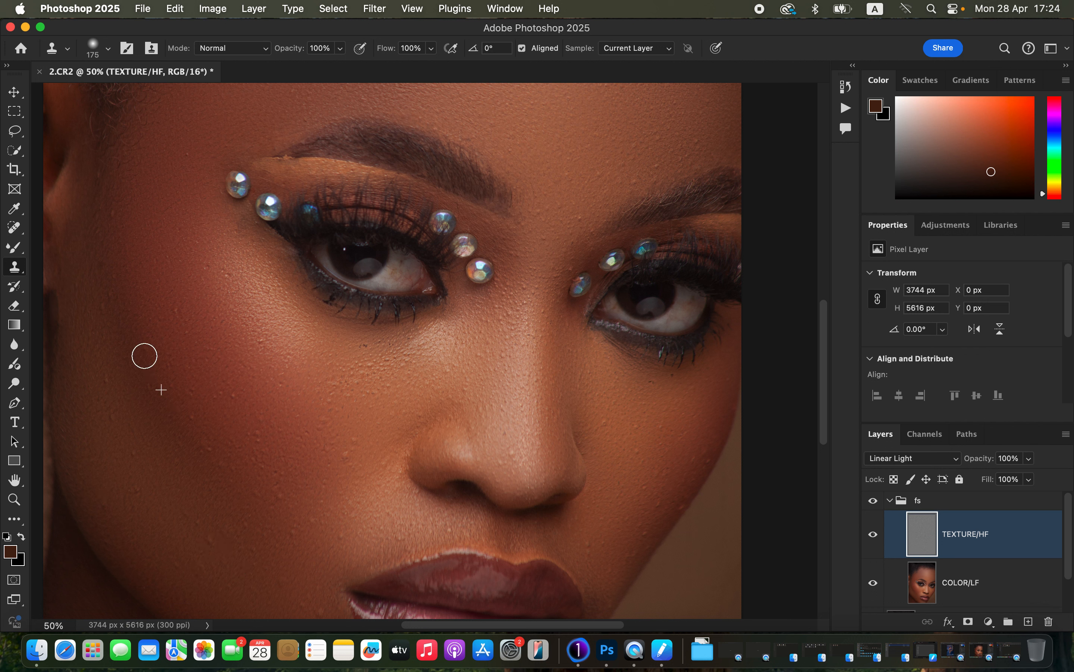
Step: Clone clean texture over the bumps beside the near eye and across the middle of the near cheek
{"action": "left_click", "coordinate": [138, 317], "text": "alt"}
{"action": "mouse_move", "coordinate": [184, 294]}
{"action": "left_mouse_down"}
{"action": "mouse_move", "coordinate": [221, 271]}
{"action": "mouse_move", "coordinate": [205, 264]}
{"action": "mouse_move", "coordinate": [218, 278]}
{"action": "left_mouse_up"}
{"action": "mouse_move", "coordinate": [343, 466]}
{"action": "left_mouse_down"}
{"action": "mouse_move", "coordinate": [326, 422]}
{"action": "mouse_move", "coordinate": [329, 385]}
{"action": "left_mouse_up"}
{"action": "left_click", "coordinate": [269, 494], "text": "alt"}
{"action": "left_click_drag", "start_coordinate": [267, 481], "coordinate": [260, 443]}
{"action": "mouse_move", "coordinate": [215, 476]}
{"action": "left_mouse_down"}
{"action": "mouse_move", "coordinate": [198, 437]}
{"action": "mouse_move", "coordinate": [220, 448]}
{"action": "mouse_move", "coordinate": [211, 420]}
{"action": "left_mouse_up"}
{"action": "key", "text": "super+h"}
Step: Clone out the leftover bumps along the outer edge and centre of the near cheek at a wider view
{"action": "key", "text": "super+minus"}
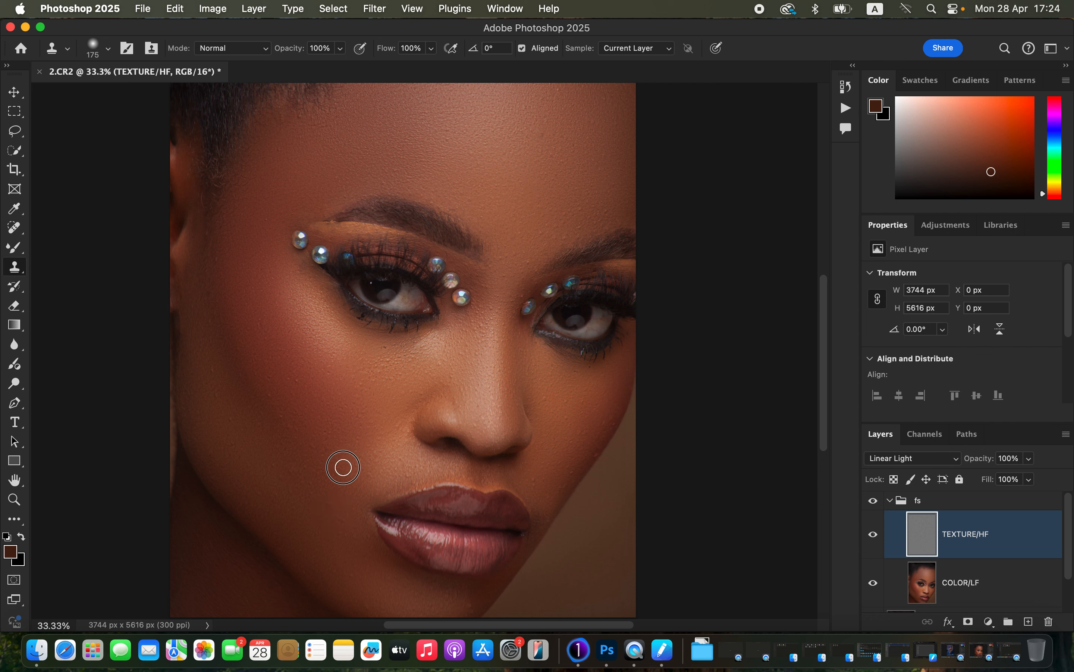
{"action": "left_click", "coordinate": [250, 445], "text": "alt"}
{"action": "left_click", "coordinate": [230, 422]}
{"action": "left_click", "coordinate": [219, 401]}
{"action": "left_click", "coordinate": [206, 373]}
{"action": "left_click", "coordinate": [311, 390], "text": "alt"}
{"action": "left_click", "coordinate": [295, 379]}
{"action": "left_click", "coordinate": [299, 408], "text": "alt"}
{"action": "left_click", "coordinate": [270, 391]}
Step: Clone clean texture over the bumps along the nose bridge up to the area between the eyebrows
{"action": "left_click", "coordinate": [487, 337], "text": "alt"}
{"action": "left_click", "coordinate": [482, 324]}
{"action": "left_click", "coordinate": [493, 302]}
{"action": "left_click", "coordinate": [504, 294], "text": "alt"}
{"action": "left_click", "coordinate": [510, 278]}
{"action": "left_click", "coordinate": [516, 274], "text": "alt"}
{"action": "left_click", "coordinate": [525, 263]}
{"action": "left_click", "coordinate": [530, 252], "text": "alt"}
Step: Clone clean texture over the bumps on the forehead just above the far eyebrow's inner end
{"action": "left_click", "coordinate": [545, 230]}
{"action": "left_click", "coordinate": [580, 213], "text": "alt"}
{"action": "left_click", "coordinate": [568, 230]}
{"action": "left_click", "coordinate": [604, 200], "text": "alt"}
{"action": "left_click_drag", "start_coordinate": [567, 214], "coordinate": [561, 220]}
Step: Clone clean texture over the bumps on the nose and touch up the remaining spots on the lower face
{"action": "left_click", "coordinate": [512, 379], "text": "alt"}
{"action": "left_click", "coordinate": [482, 413]}
{"action": "left_click", "coordinate": [558, 464], "text": "alt"}
{"action": "left_click", "coordinate": [468, 593], "text": "alt"}
{"action": "left_click", "coordinate": [212, 294], "text": "alt"}
{"action": "key", "text": "super+minus"}
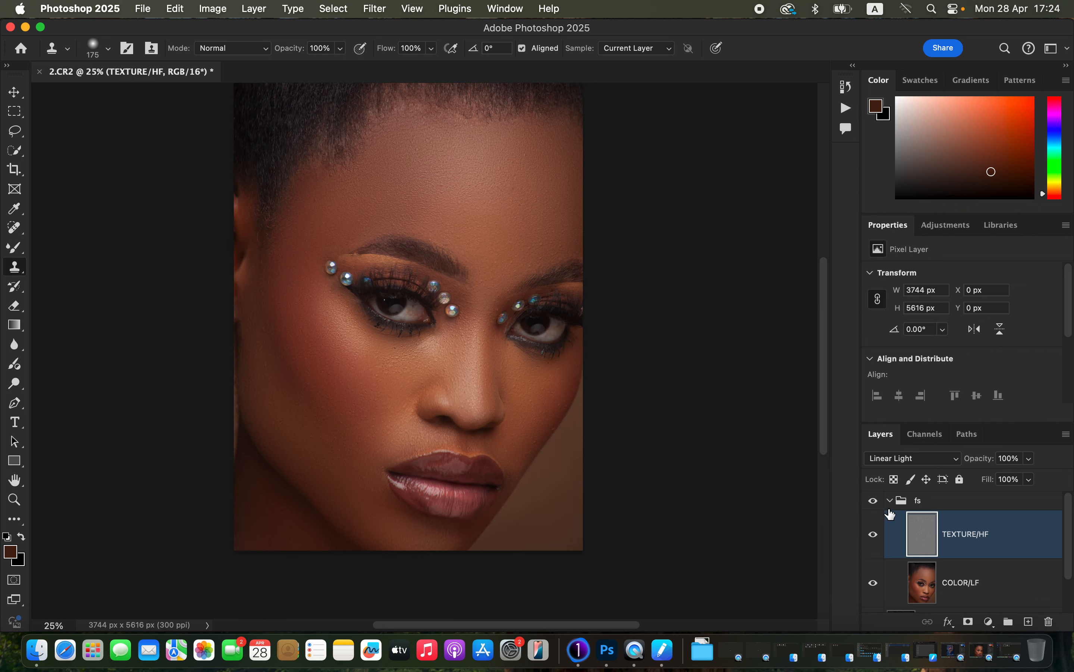
Step: Collapse the fs group and toggle its visibility to compare the portrait before and after the retouch
{"action": "left_click", "coordinate": [887, 504]}
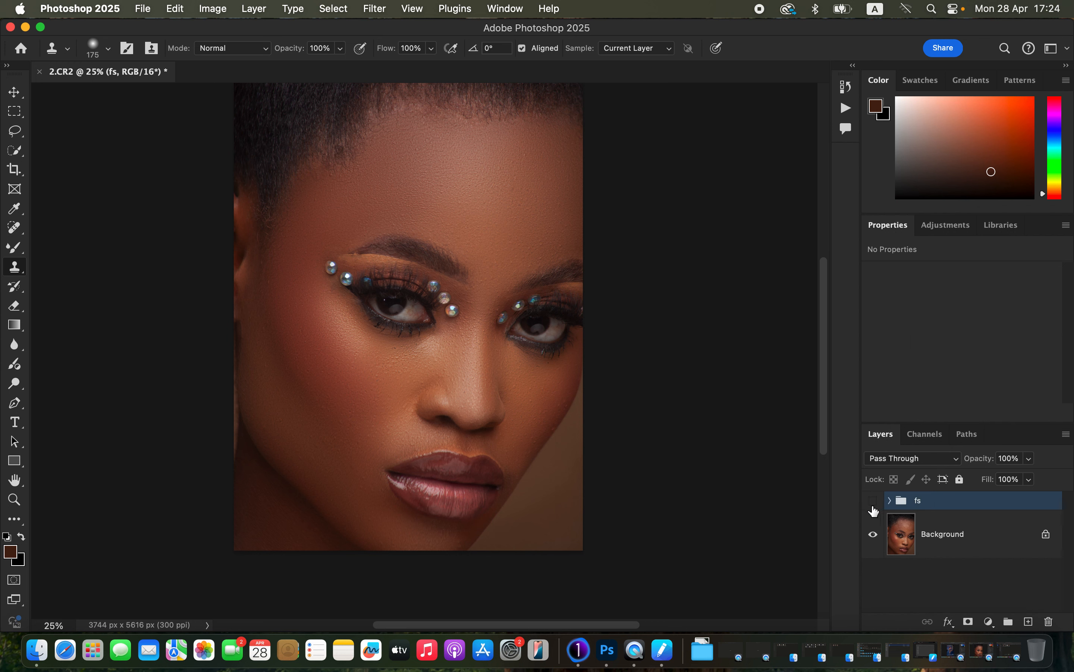
{"action": "left_click", "coordinate": [873, 504]}
{"action": "left_click", "coordinate": [875, 502]}
{"action": "left_click", "coordinate": [876, 502]}
{"action": "left_click", "coordinate": [877, 502]}
{"action": "left_click", "coordinate": [879, 502]}
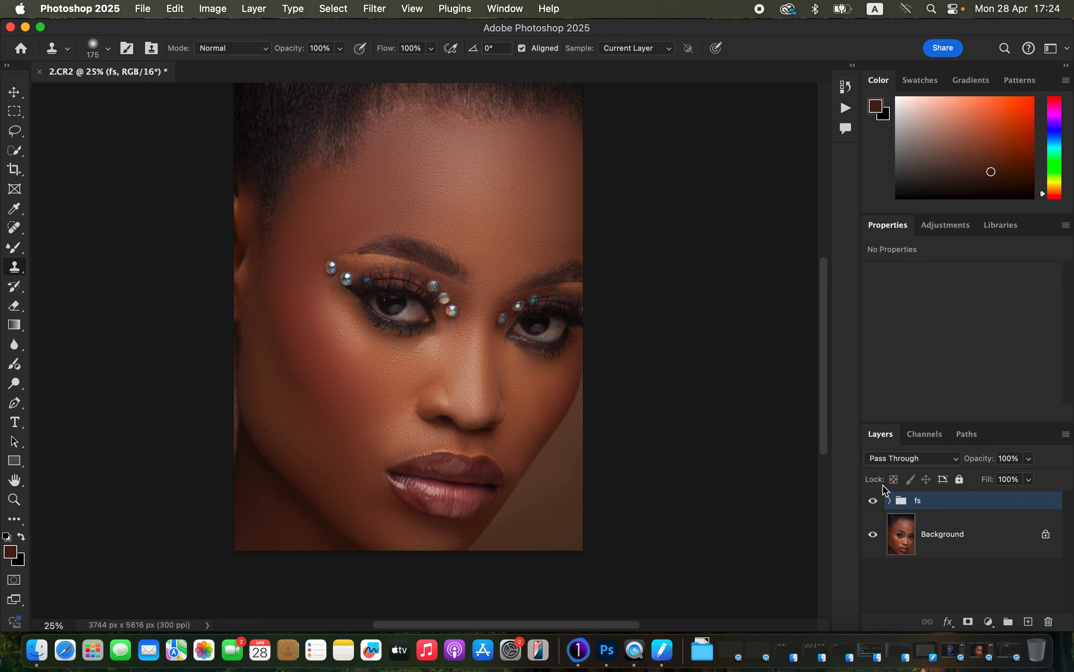